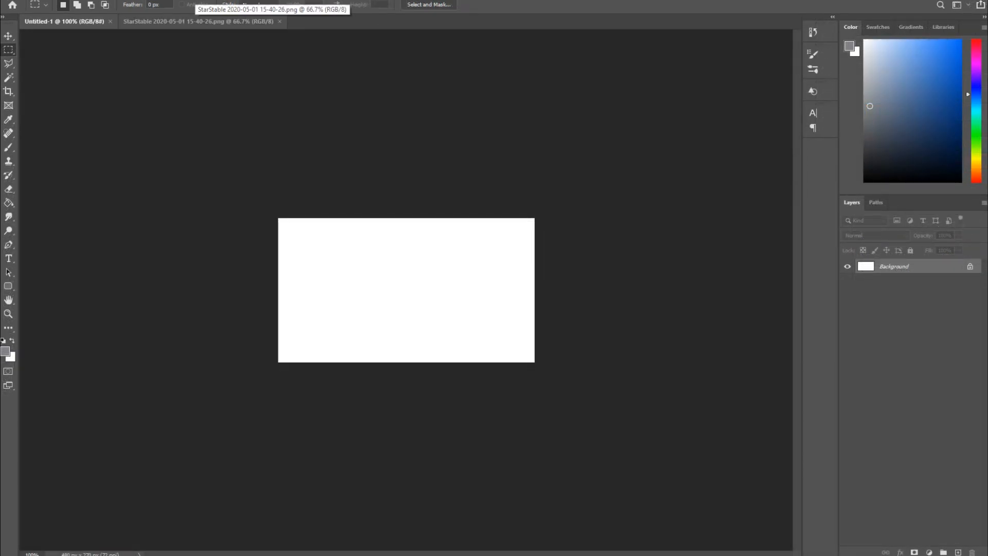
# - Apply the Topaz Clean 3 filter to the StarStable screenshot, raising the Edges Accent setting
pyautogui.click(198, 21)
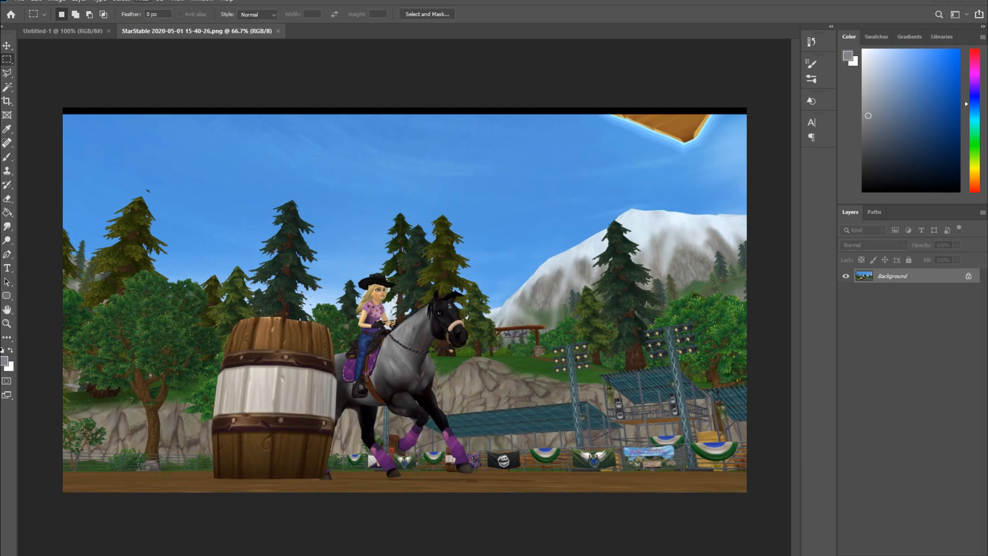
pyautogui.click(143, 1)
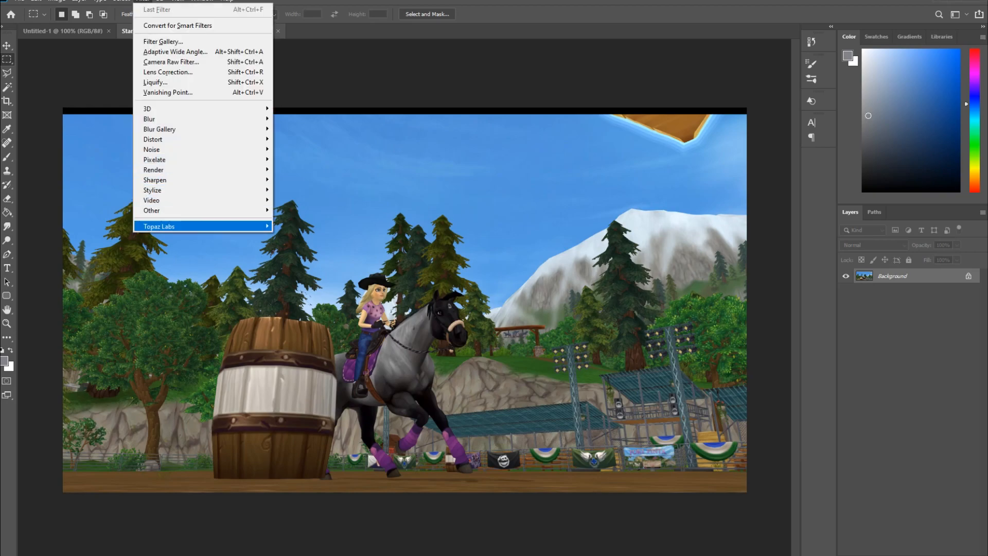
pyautogui.moveTo(203, 226)
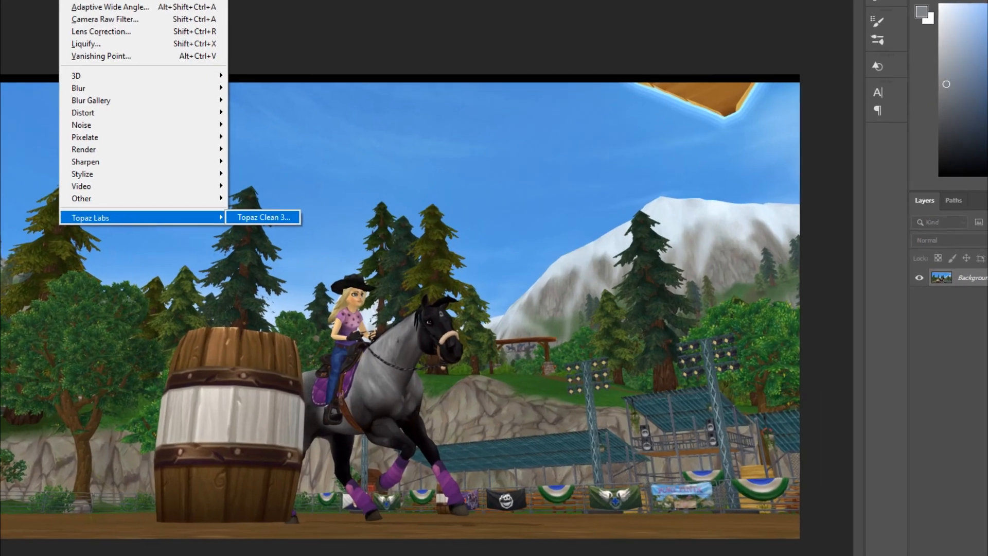
pyautogui.click(303, 226)
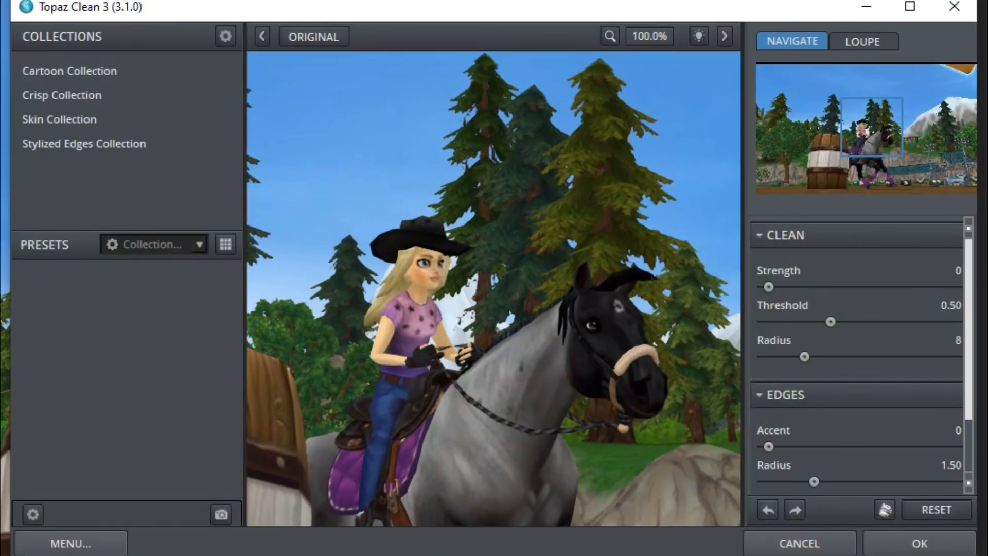
pyautogui.moveTo(769, 446); pyautogui.dragTo(865, 446)
pyautogui.moveTo(865, 446)
pyautogui.mouseDown()
pyautogui.moveTo(769, 446)
pyautogui.moveTo(853, 446)
pyautogui.mouseUp()
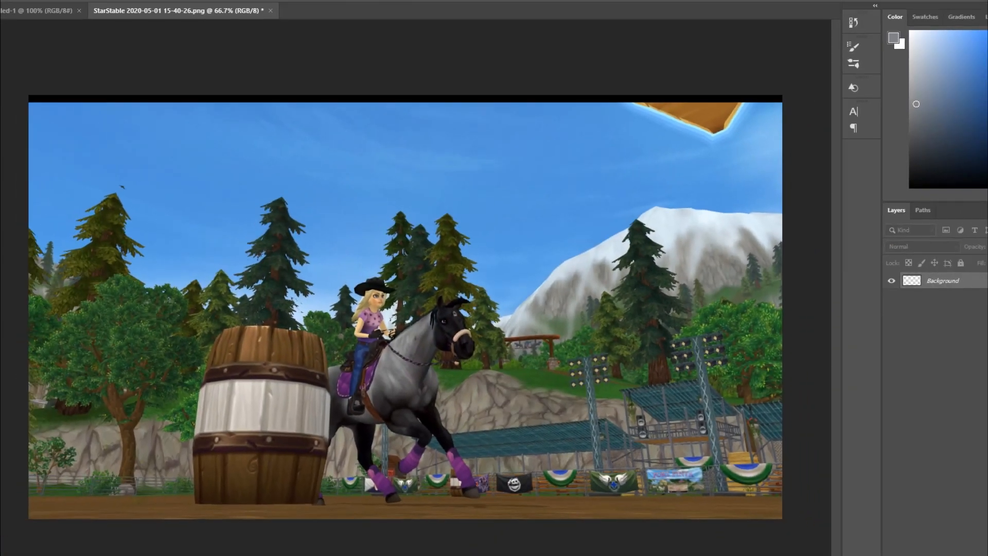
# - Copy the whole screenshot and paste it into the Untitled-1 document as a new layer
pyautogui.hotkey('ctrl', 'a')
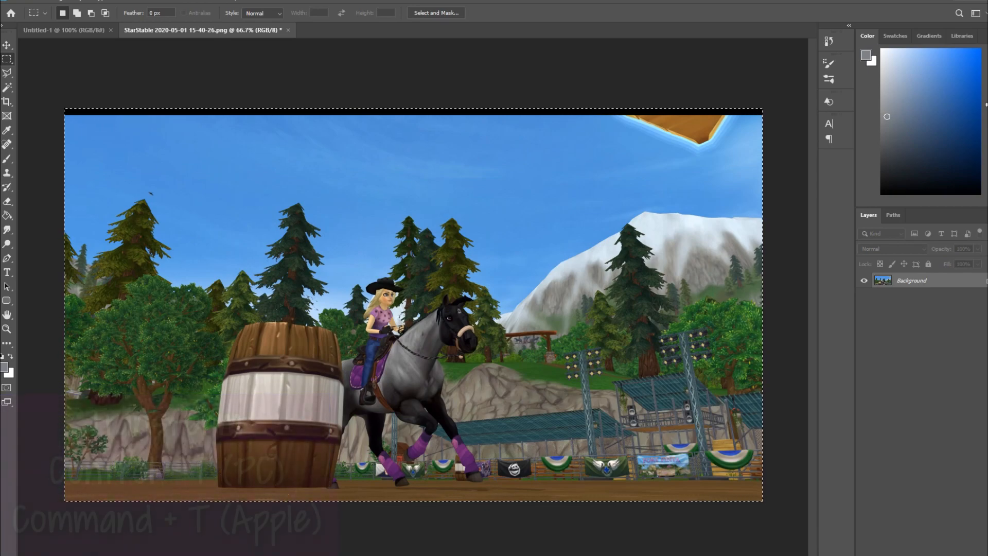
pyautogui.hotkey('ctrl', 'Tab')
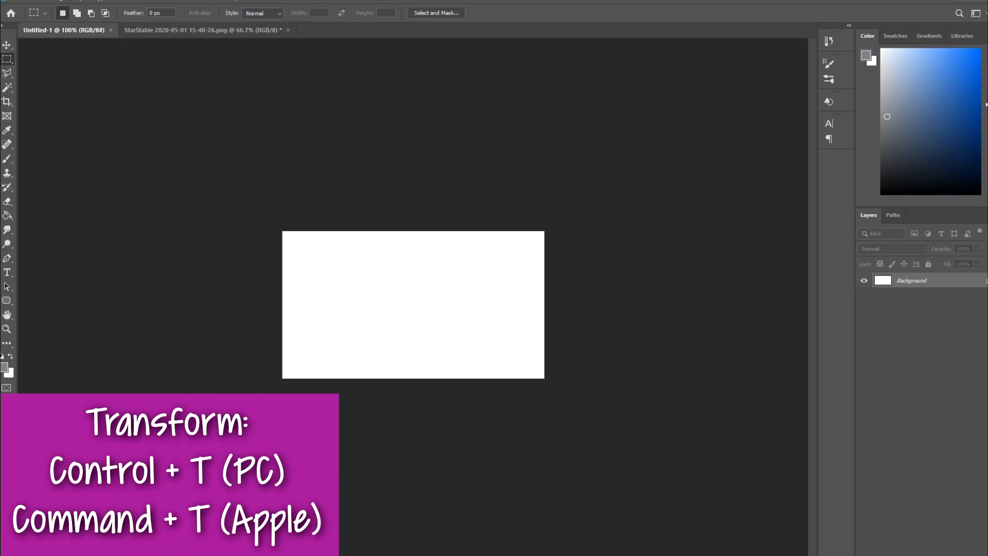
pyautogui.hotkey('ctrl', 'v')
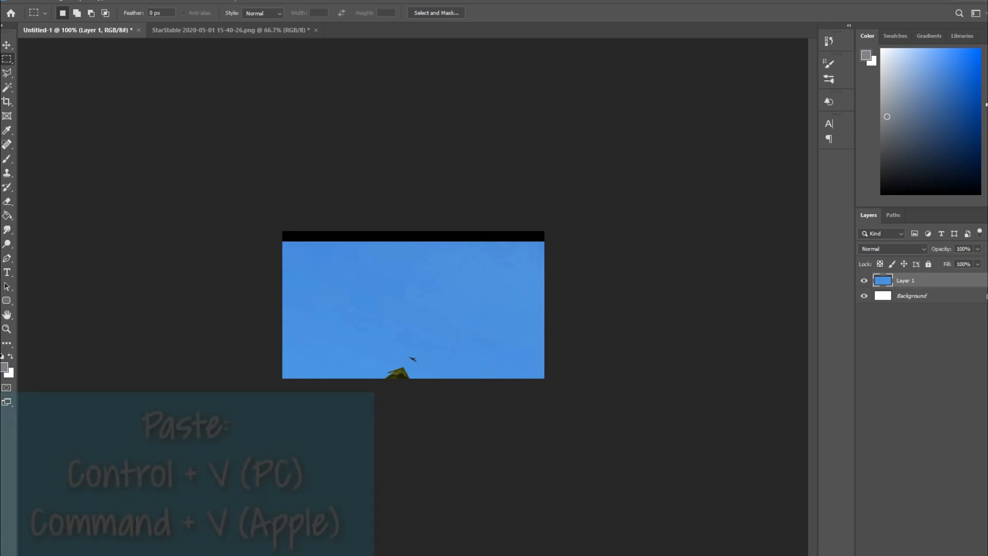
# - Free-transform the pasted screenshot, scaling and positioning it to fill the canvas
pyautogui.hotkey('ctrl', 't')
pyautogui.moveTo(509, 346); pyautogui.dragTo(357, 168)
pyautogui.moveTo(381, 345); pyautogui.dragTo(279, 192)
pyautogui.moveTo(543, 314); pyautogui.dragTo(494, 361)
pyautogui.moveTo(350, 258); pyautogui.dragTo(543, 423)
pyautogui.moveTo(153, 94); pyautogui.dragTo(484, 280)
pyautogui.moveTo(609, 361); pyautogui.dragTo(241, 144)
pyautogui.moveTo(115, 64); pyautogui.dragTo(364, 205)
pyautogui.moveTo(561, 300); pyautogui.dragTo(454, 213)
pyautogui.press('Return')
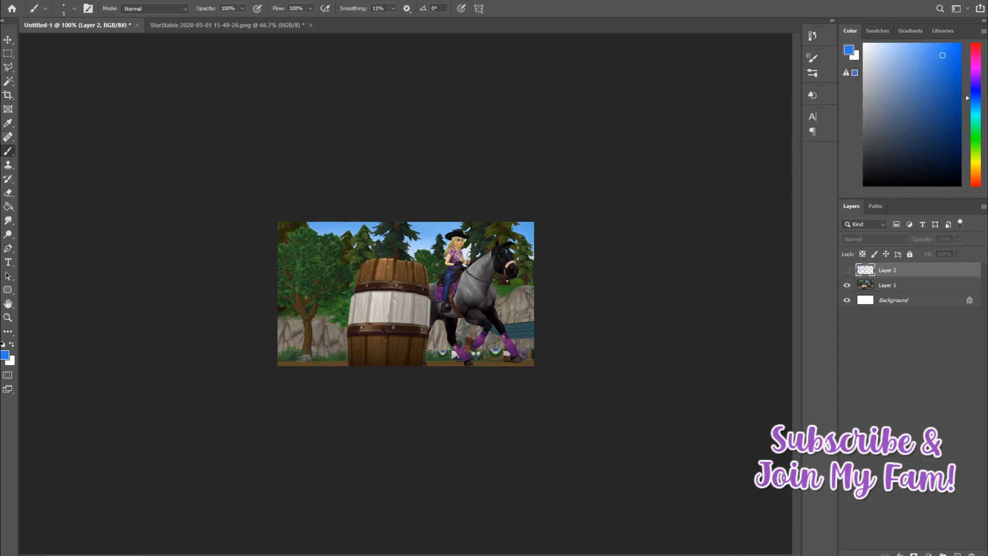
# - Add a Brightness/Contrast adjustment above Layer 1 with brightness 11 and contrast 5
pyautogui.click(888, 285)
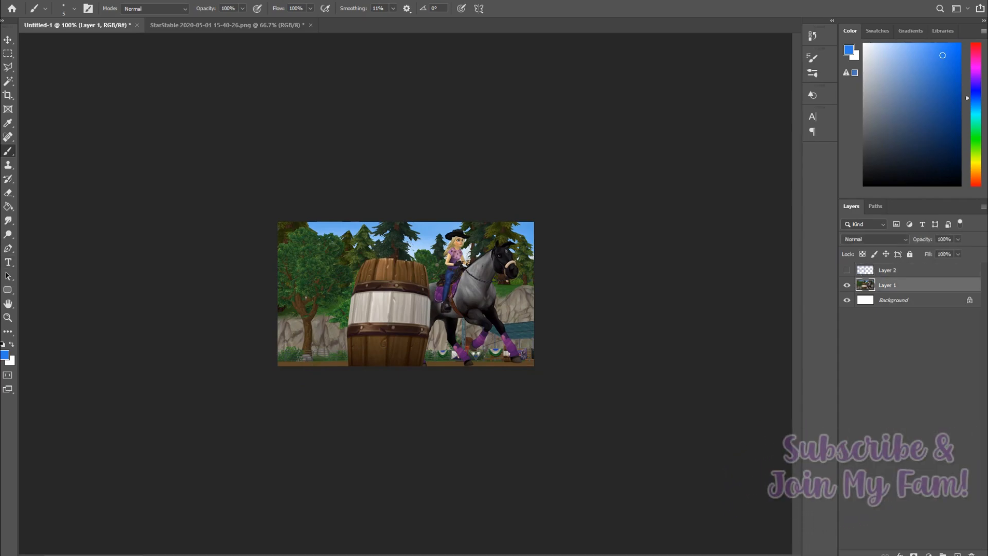
pyautogui.click(928, 554)
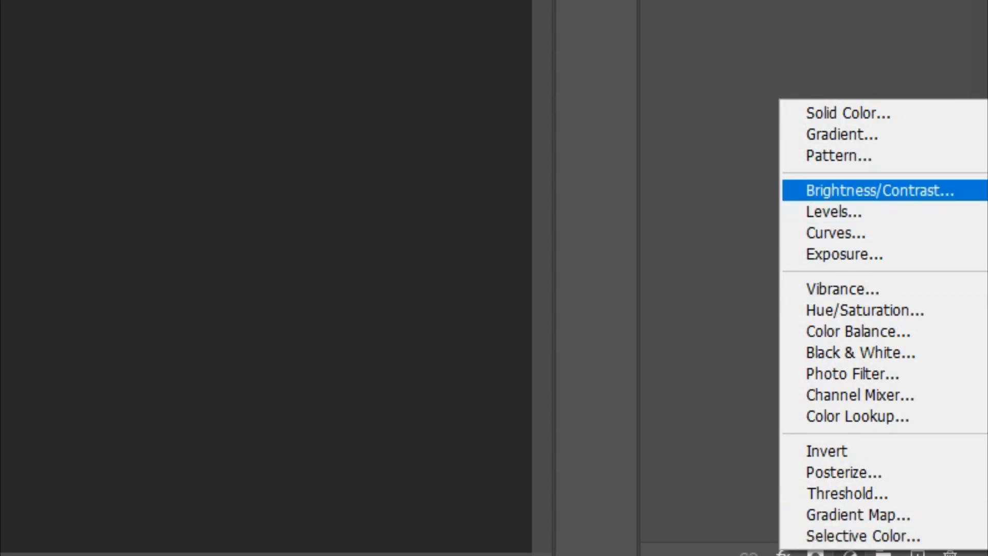
pyautogui.click(880, 190)
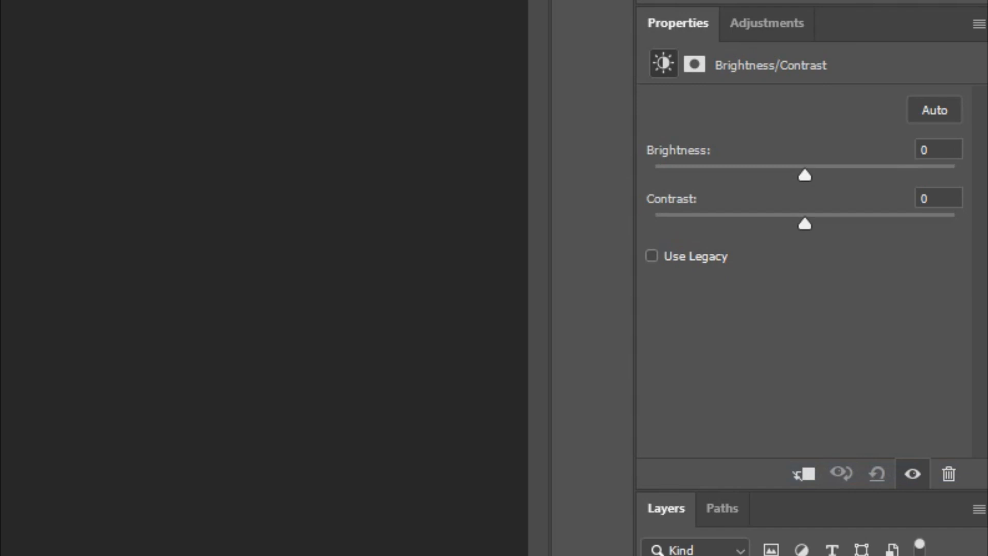
pyautogui.moveTo(805, 175); pyautogui.dragTo(814, 176)
pyautogui.moveTo(805, 223); pyautogui.dragTo(812, 223)
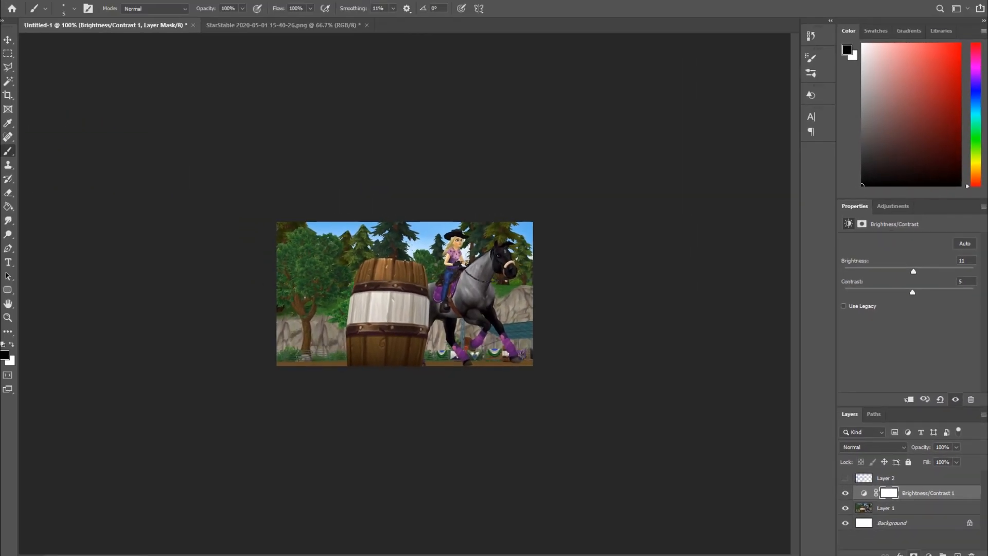
# - Add a Vibrance adjustment layer with vibrance and saturation set to +10
pyautogui.click(929, 554)
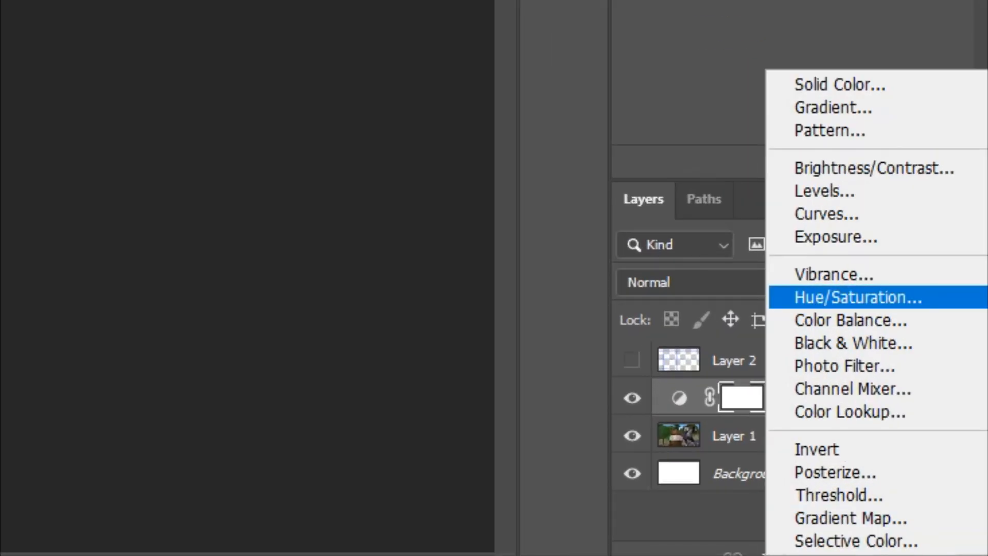
pyautogui.click(834, 275)
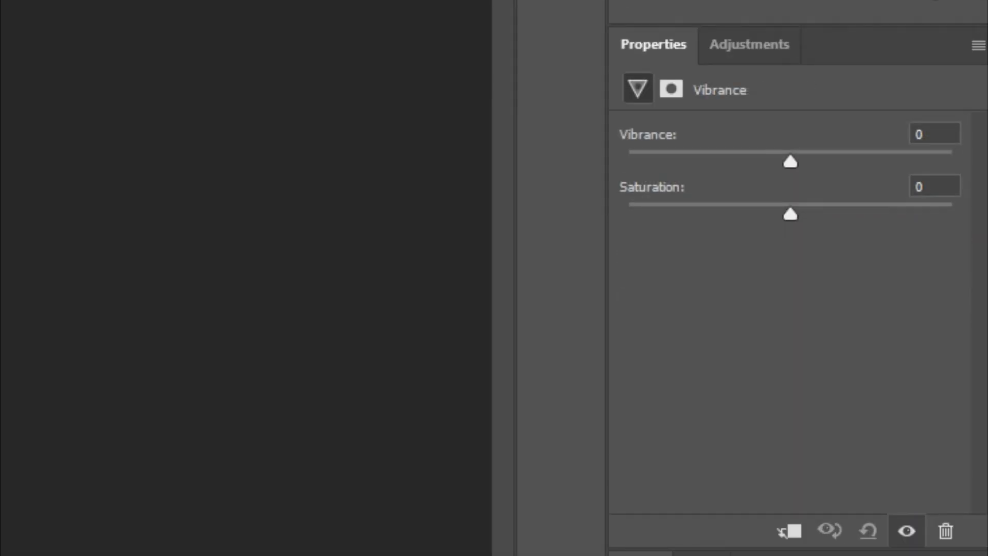
pyautogui.moveTo(791, 214); pyautogui.dragTo(807, 214)
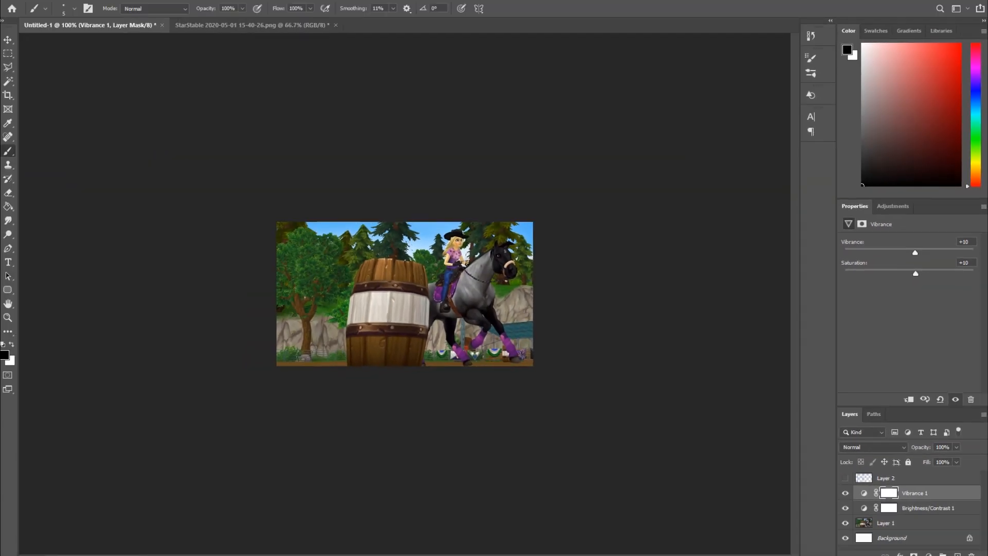
pyautogui.moveTo(845, 493); pyautogui.dragTo(845, 508)
# - Start a new text layer over the left side of the image with the Type tool
pyautogui.press('t')
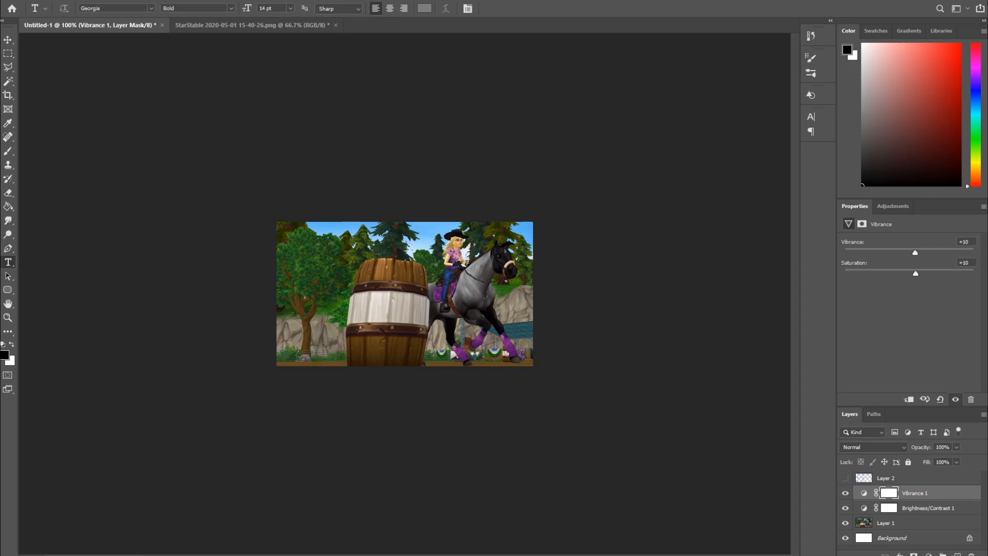
pyautogui.click(308, 305)
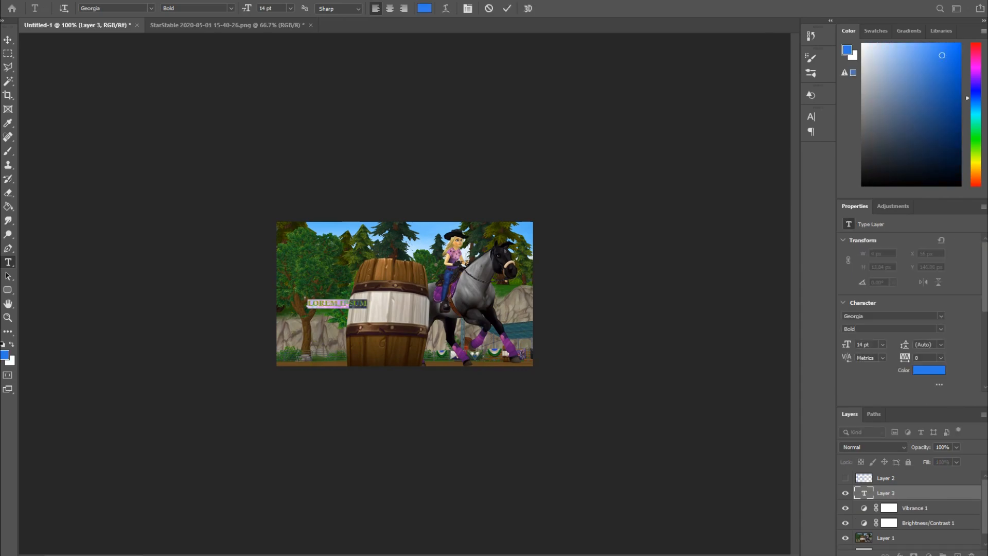
pyautogui.click(468, 9)
pyautogui.hotkey('ctrl', 'shift', 'k')
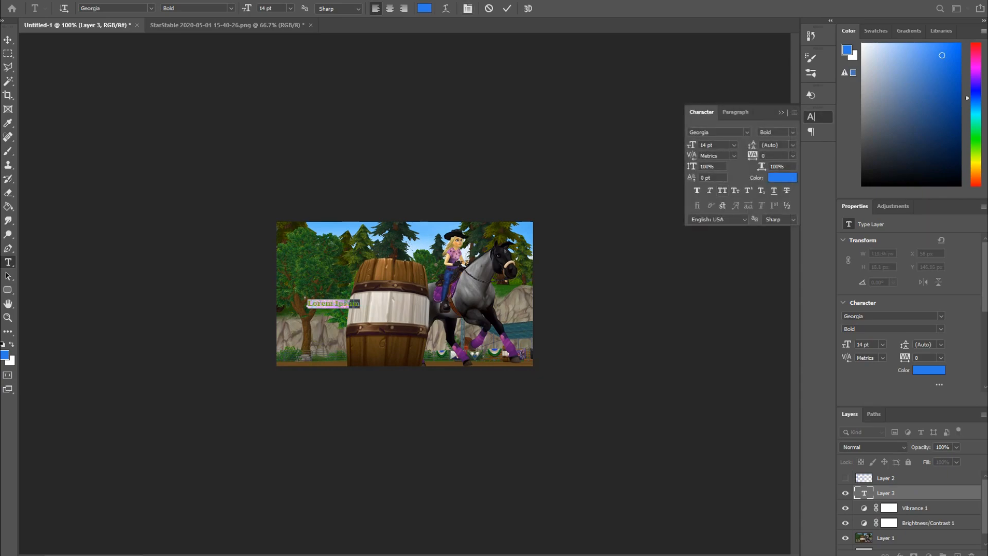
pyautogui.click(781, 112)
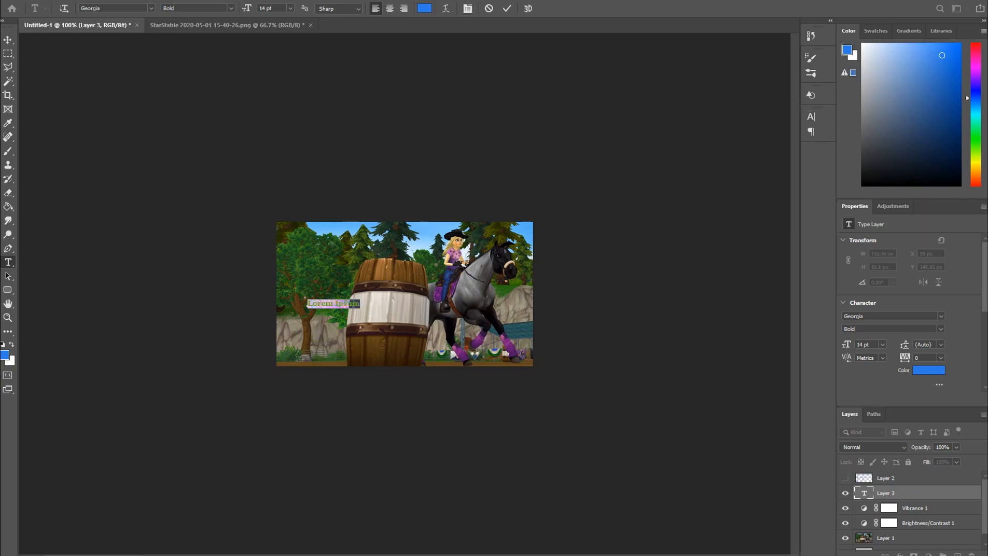
# - Set the text font to Mr Rabbit and the size to 60 pt
pyautogui.click(151, 8)
pyautogui.press('Down')
pyautogui.press('Down')
pyautogui.press('Down')
pyautogui.press('Down')
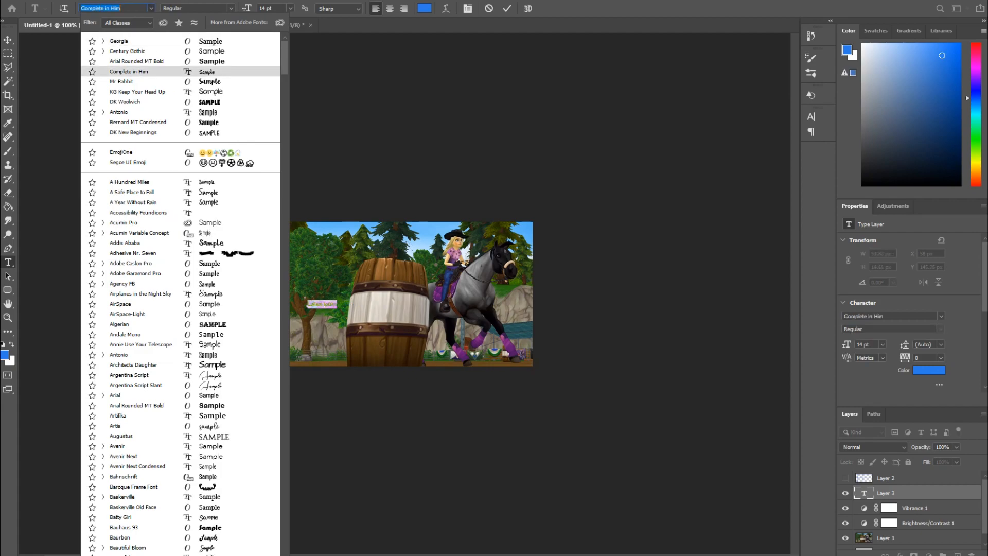
pyautogui.press('Return')
pyautogui.click(291, 8)
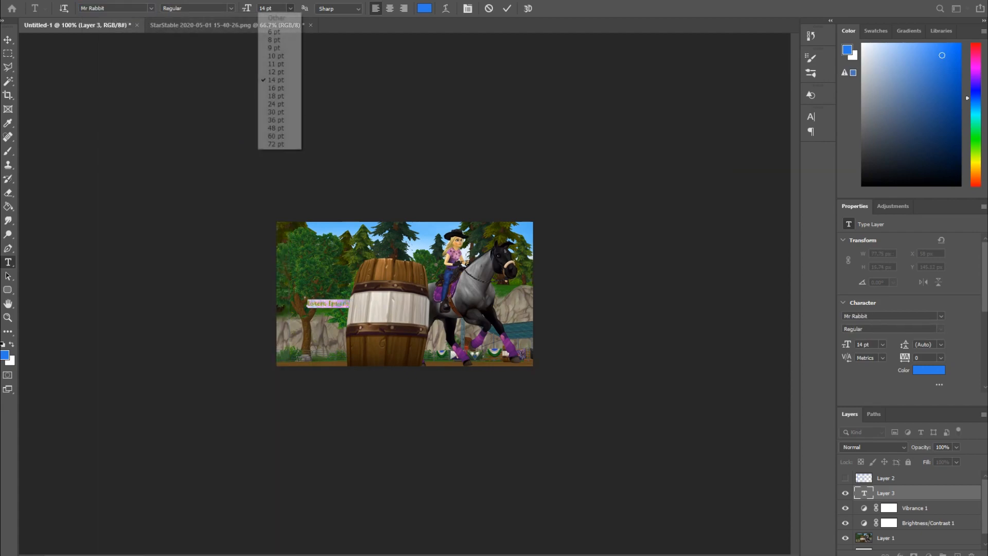
pyautogui.click(280, 136)
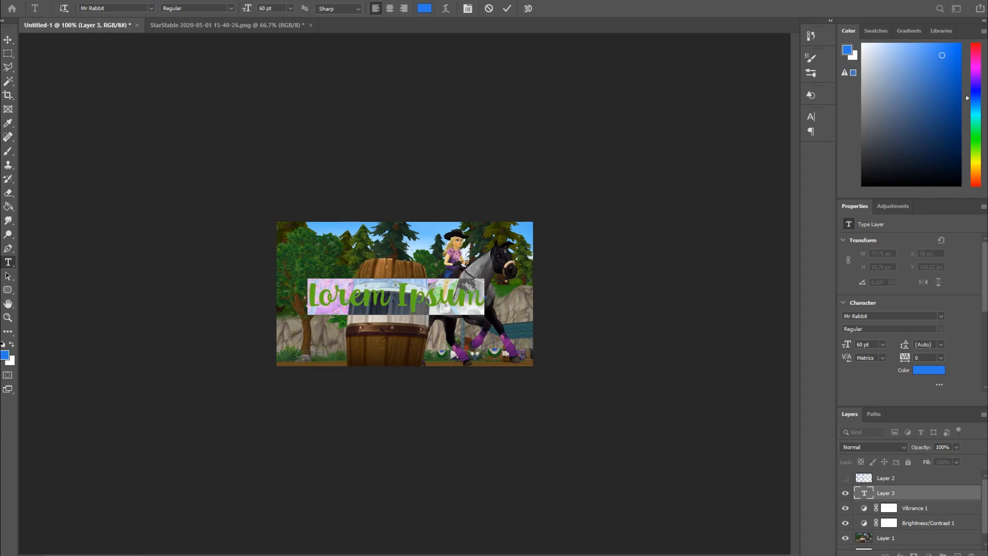
# - Type the title "Quarter Horse" with "Update" on the second line and commit the text
pyautogui.write('American')
pyautogui.press('BackSpace')
pyautogui.press('BackSpace')
pyautogui.press('BackSpace')
pyautogui.press('BackSpace')
pyautogui.press('BackSpace')
pyautogui.press('BackSpace')
pyautogui.press('BackSpace')
pyautogui.press('BackSpace')
pyautogui.write('Quarter HorseUopd')
pyautogui.press('BackSpace')
pyautogui.press('BackSpace')
pyautogui.press('BackSpace')
pyautogui.write('odate')
pyautogui.press('BackSpace')
pyautogui.press('BackSpace')
pyautogui.press('BackSpace')
pyautogui.press('BackSpace')
pyautogui.write('pdate')
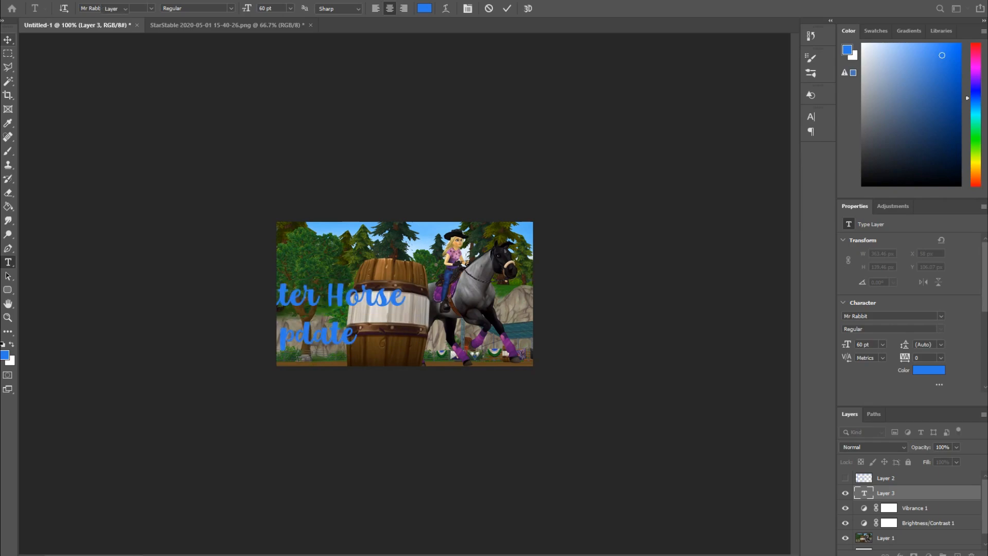
pyautogui.hotkey('ctrl', 'Return')
# - Move the title text lower on the image
pyautogui.press('v')
pyautogui.moveTo(357, 275); pyautogui.dragTo(421, 287)
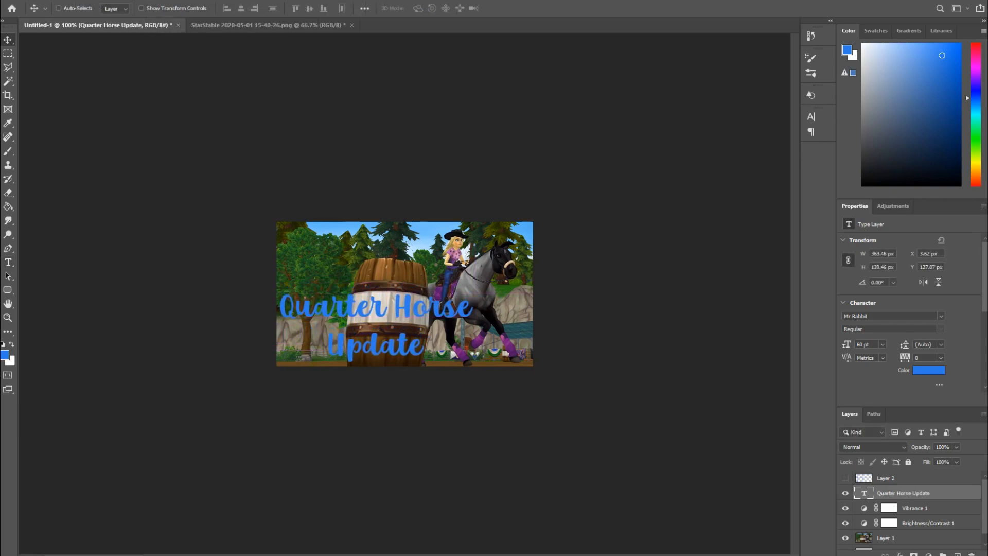
pyautogui.press('Return')
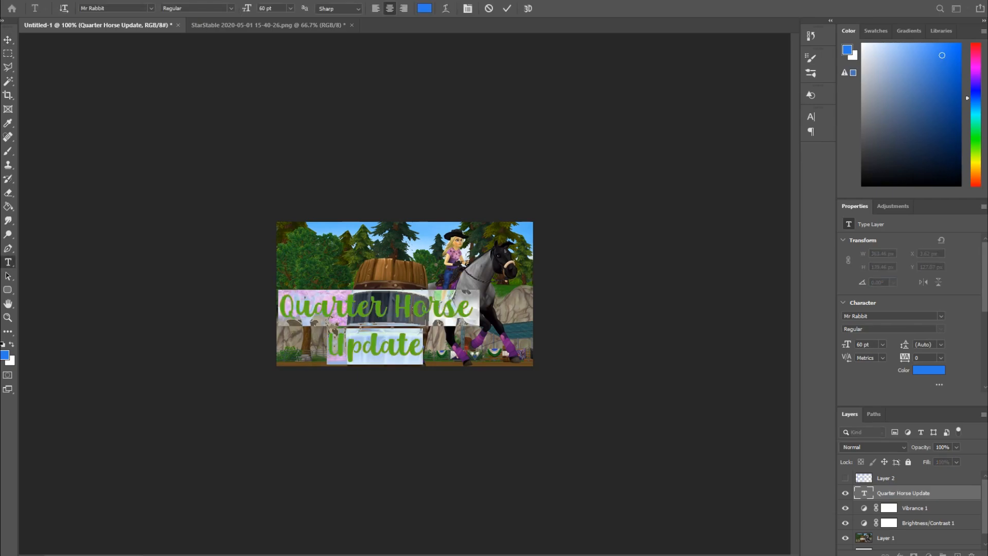
# - Change the title font to DK Woolwich
pyautogui.click(151, 8)
pyautogui.press('Down')
pyautogui.press('Down')
pyautogui.press('Down')
pyautogui.press('Down')
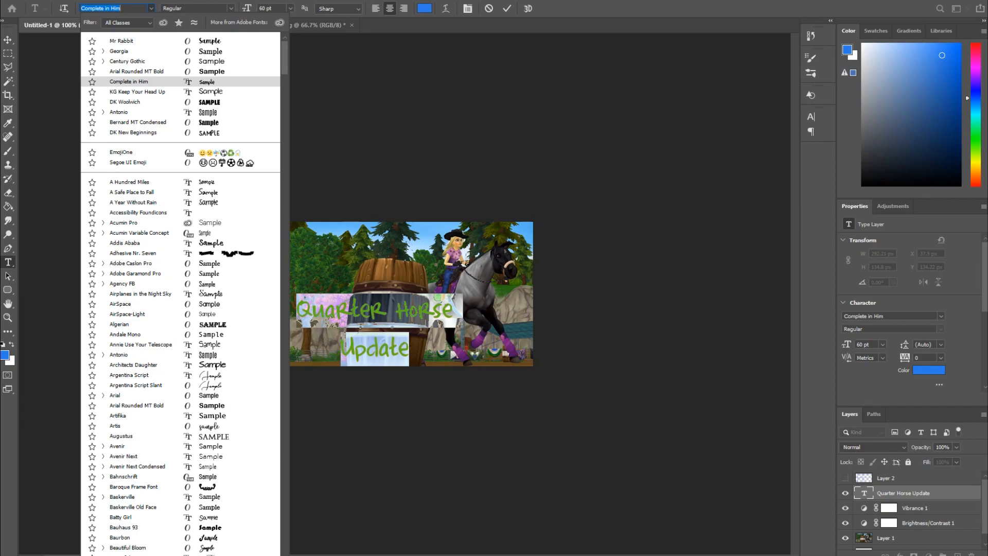
pyautogui.press('Down')
pyautogui.press('Down')
pyautogui.press('Down')
pyautogui.press('Down')
pyautogui.press('Down')
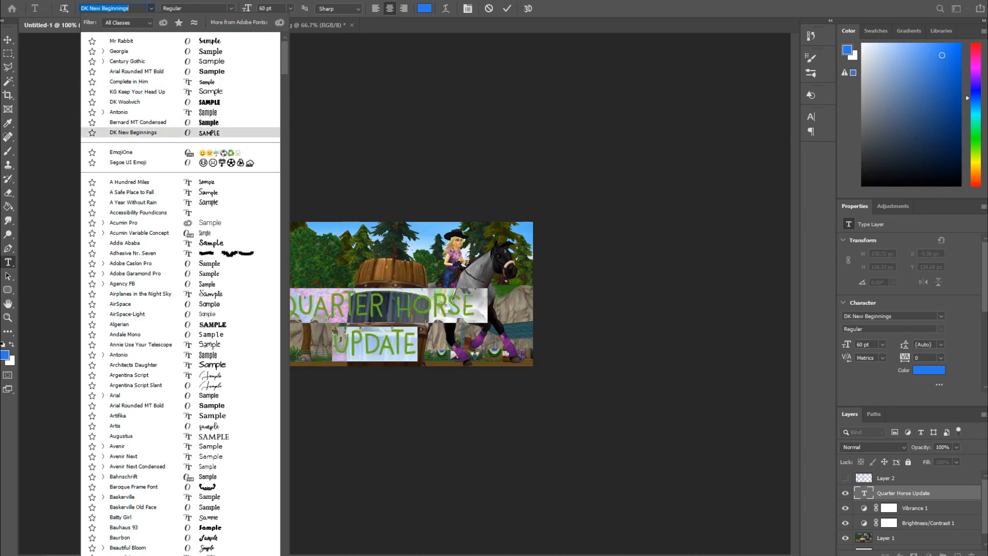
pyautogui.press('Up')
pyautogui.press('Up')
pyautogui.press('Up')
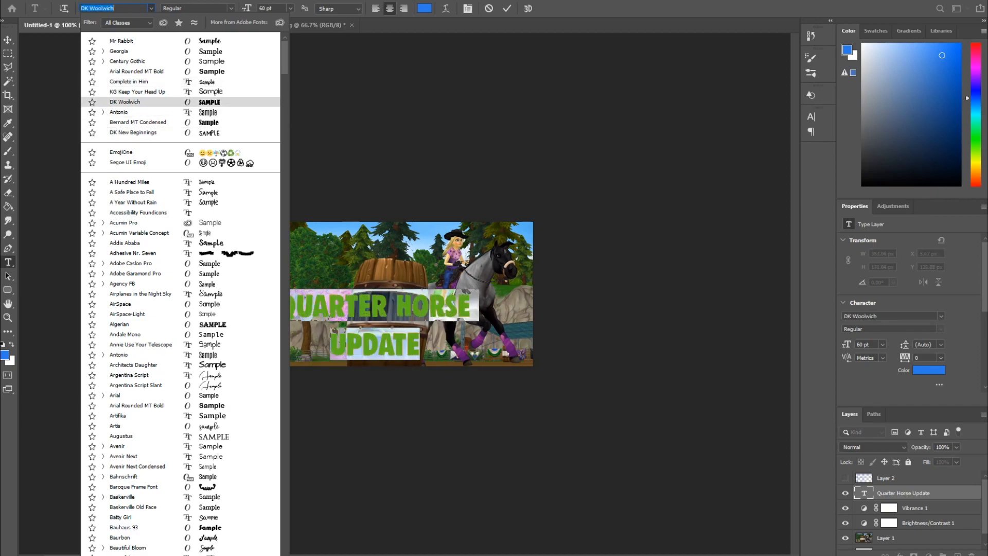
pyautogui.press('Return')
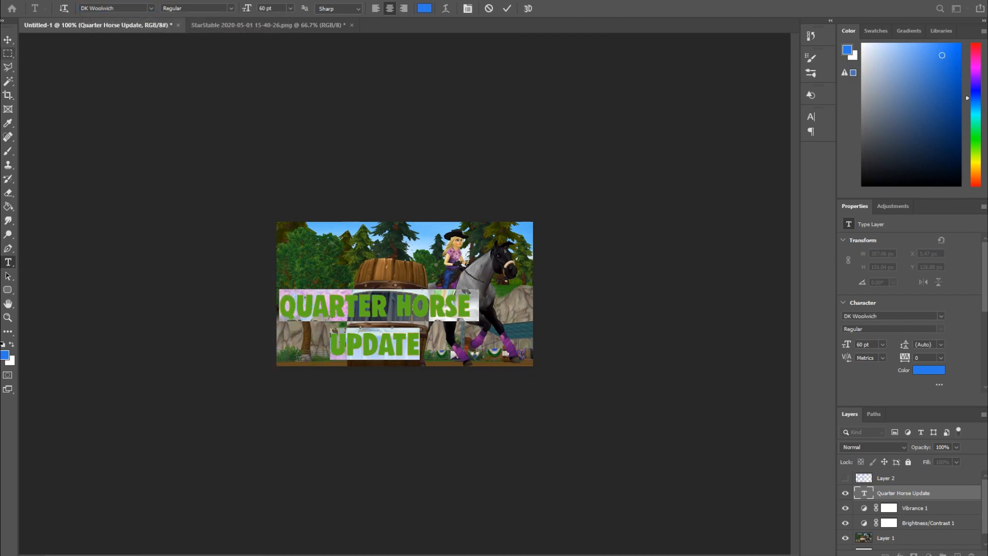
# - Select all the title text and change its color to white (ffffff)
pyautogui.click(8, 40)
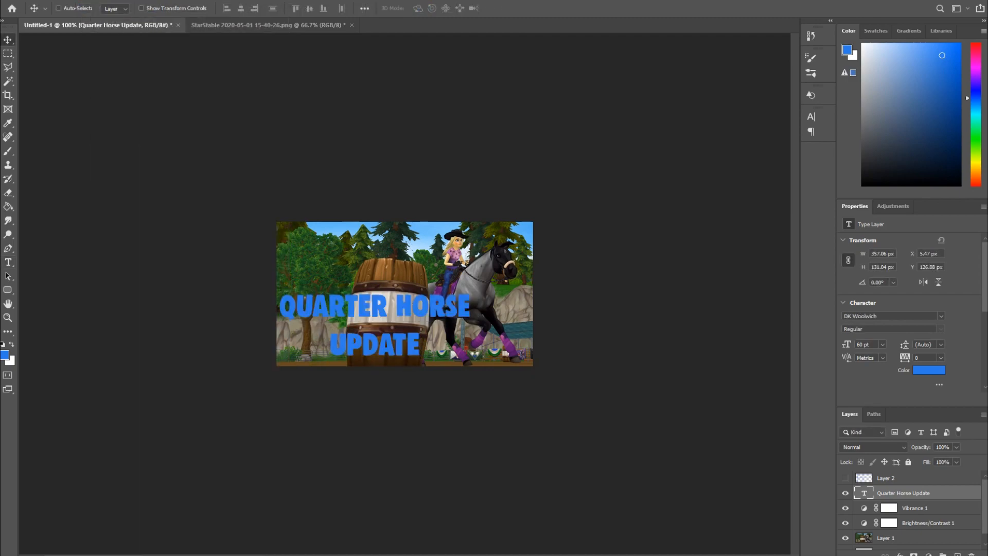
pyautogui.doubleClick(863, 493)
pyautogui.click(470, 308)
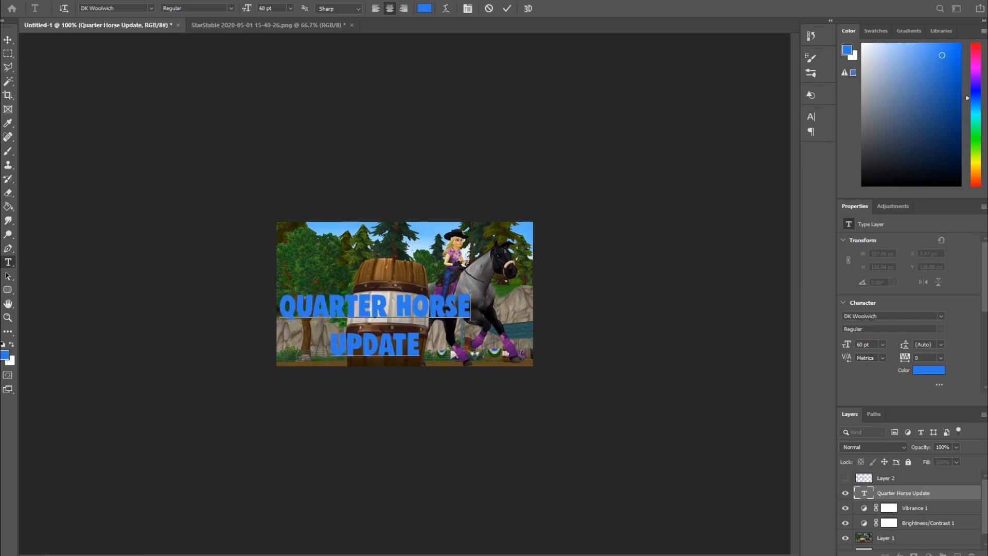
pyautogui.moveTo(471, 308); pyautogui.dragTo(397, 308)
pyautogui.moveTo(420, 344); pyautogui.dragTo(278, 306)
pyautogui.click(424, 8)
pyautogui.click(490, 255)
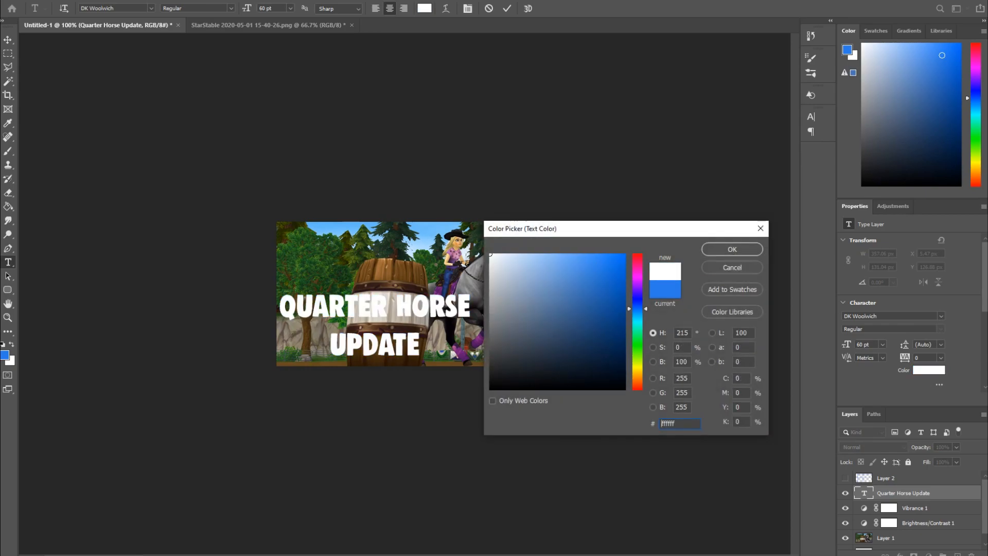
pyautogui.click(731, 250)
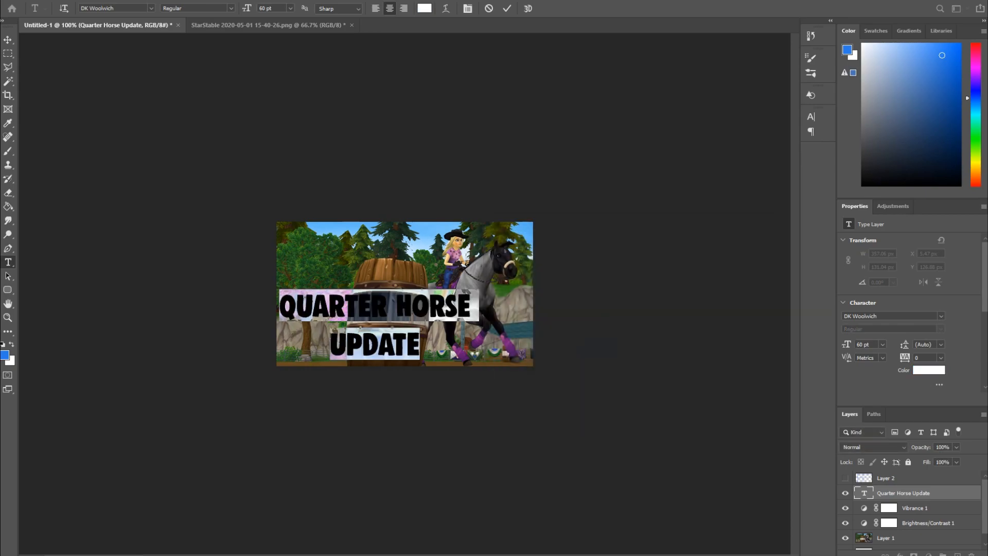
pyautogui.click(7, 40)
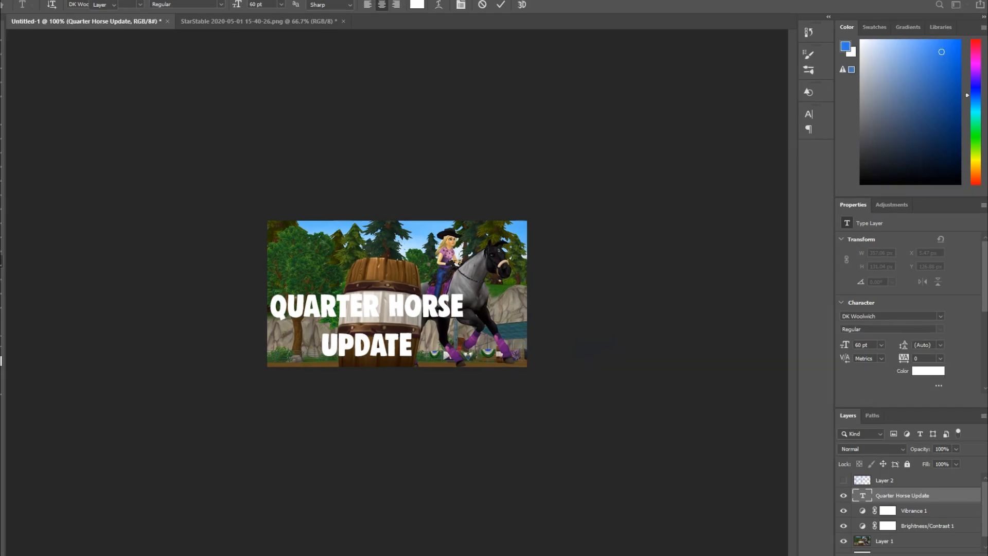
# - Add a drop shadow to the title layer with a size of 2 px
pyautogui.doubleClick(956, 493)
pyautogui.click(592, 378)
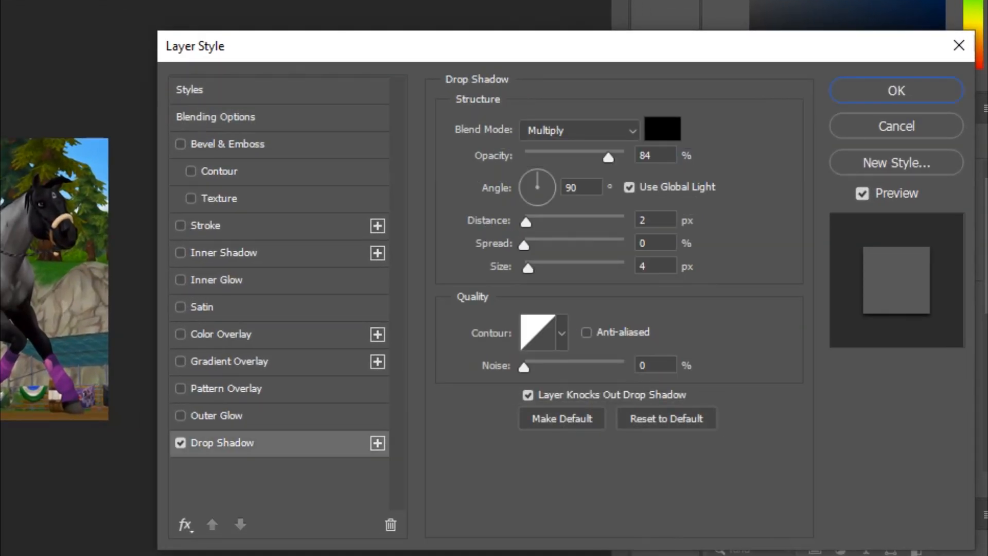
pyautogui.doubleClick(647, 266)
pyautogui.write('2')
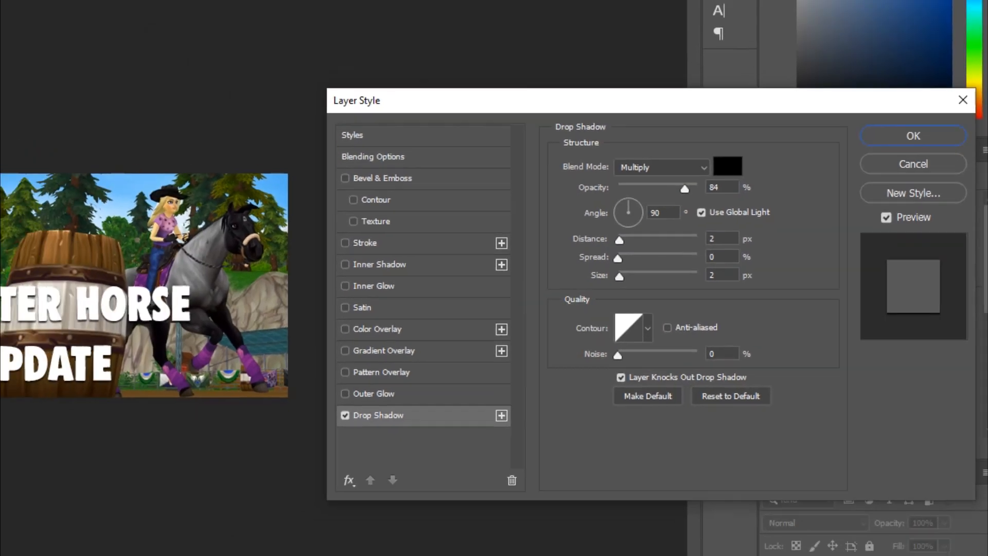
pyautogui.press('Return')
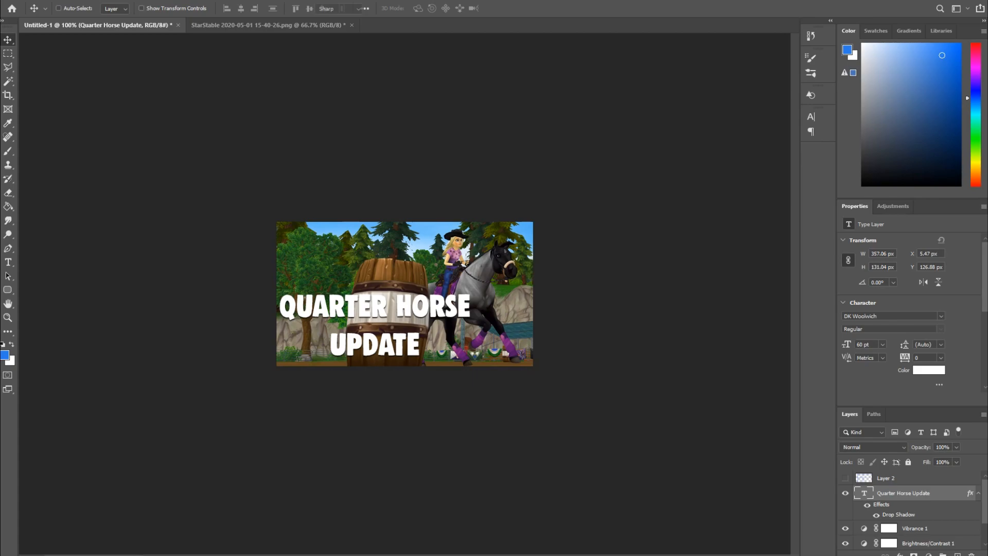
# - Delete the "UPDATE" line from the title and set the remaining "Quarter Horse" text to 36 pt
pyautogui.doubleClick(375, 317)
pyautogui.press('Right')
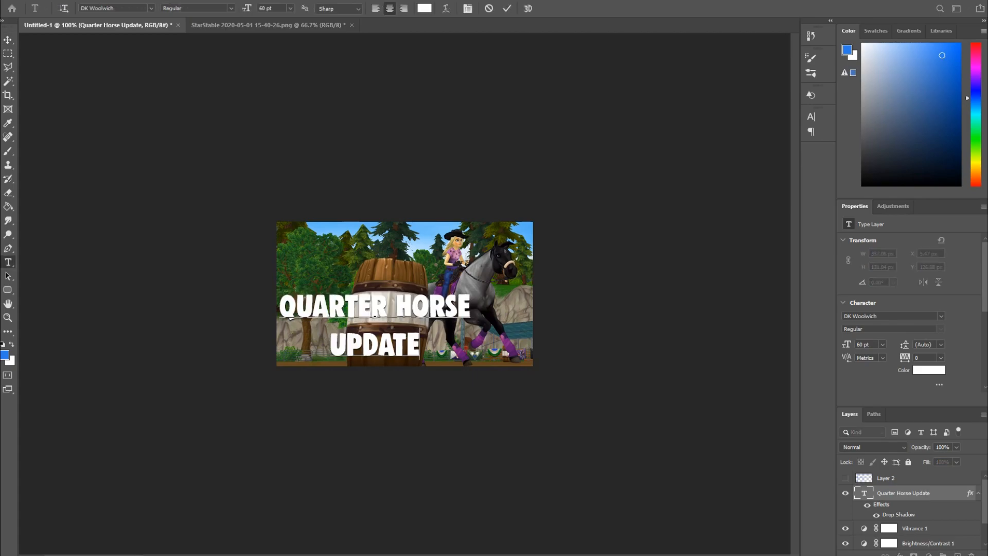
pyautogui.hotkey('shift', 'Left')
pyautogui.hotkey('shift', 'Left')
pyautogui.hotkey('shift', 'Left')
pyautogui.hotkey('shift', 'Left')
pyautogui.hotkey('shift', 'Left')
pyautogui.hotkey('shift', 'Left')
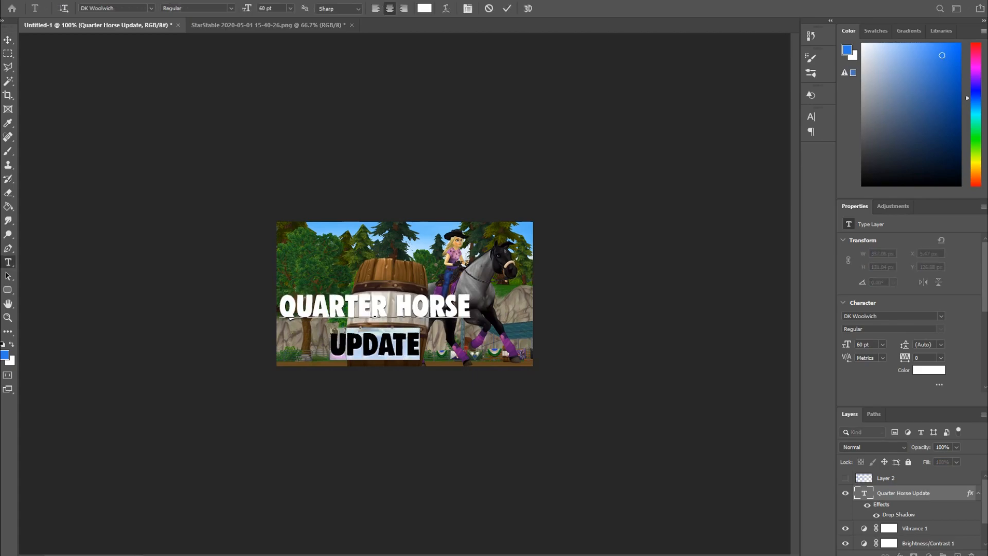
pyautogui.press('BackSpace')
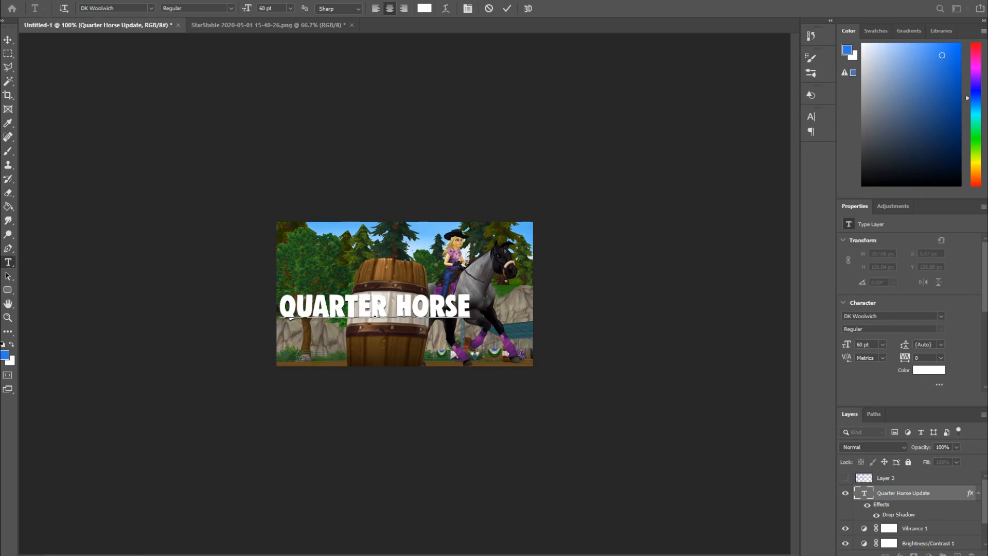
pyautogui.hotkey('ctrl', 'a')
pyautogui.click(290, 8)
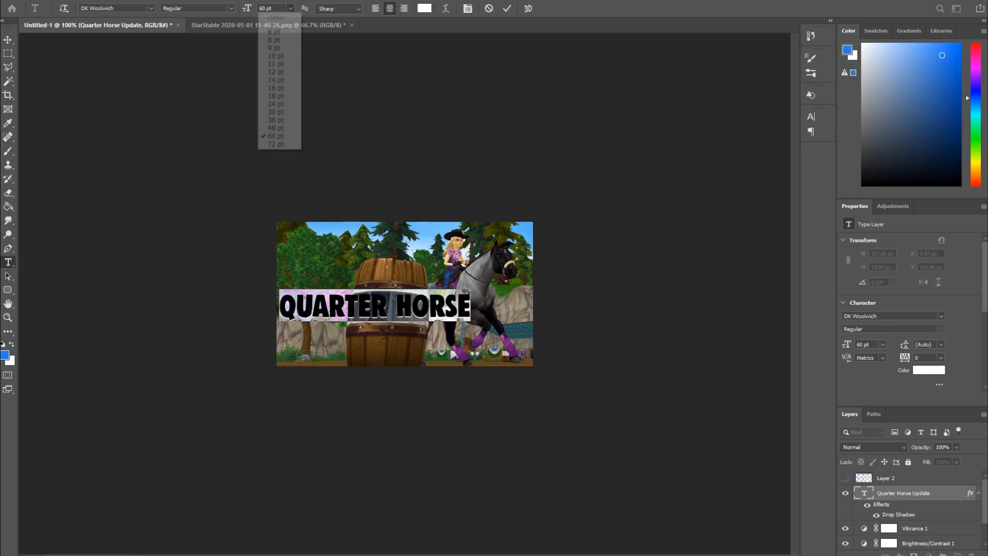
pyautogui.click(280, 121)
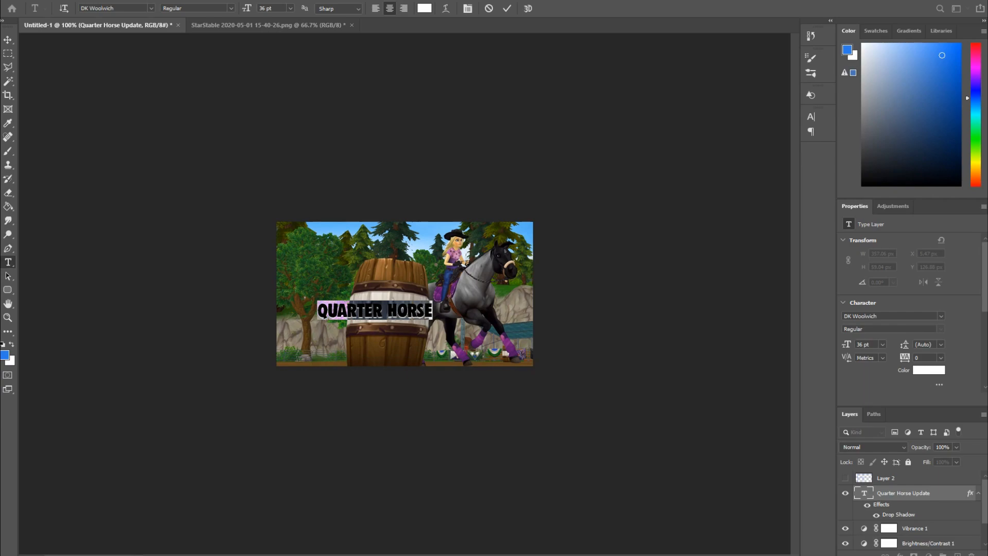
# - Commit the text and move "Quarter Horse" slightly to the left
pyautogui.hotkey('ctrl', 'Return')
pyautogui.press('v')
pyautogui.moveTo(409, 293); pyautogui.dragTo(376, 290)
# - Add a separate text "UPDATE" below the title and set it to 60 pt
pyautogui.press('t')
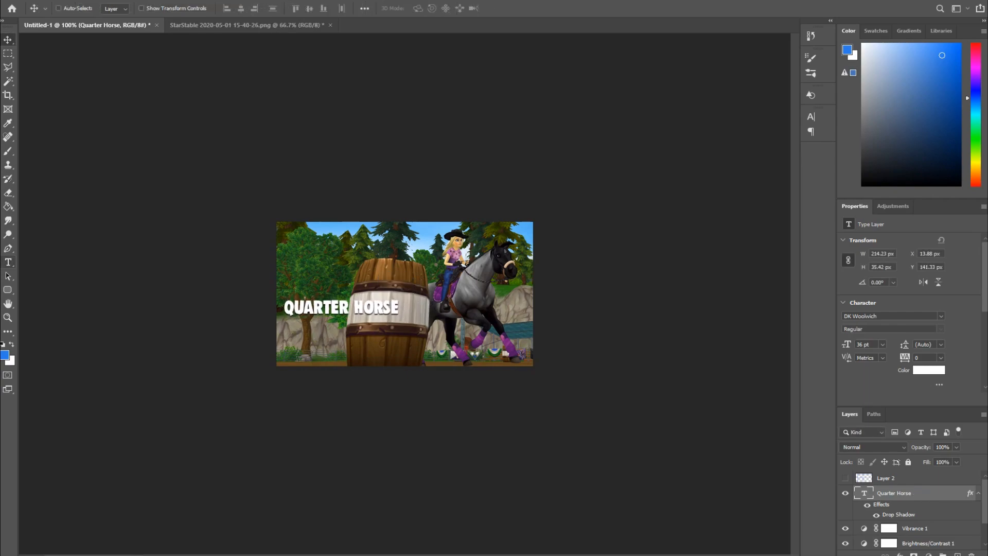
pyautogui.click(314, 354)
pyautogui.write('UPDA')
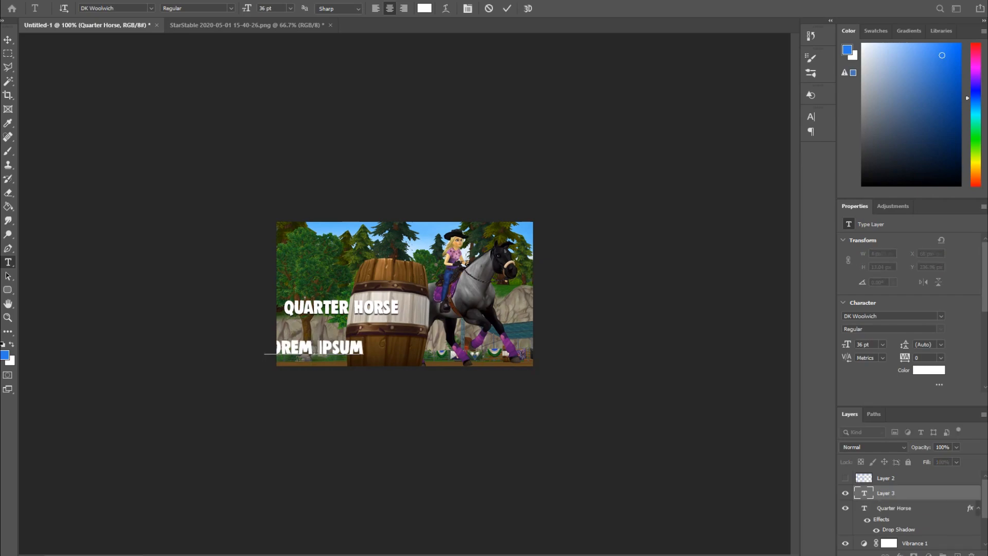
pyautogui.write('TE')
pyautogui.hotkey('ctrl', 'a')
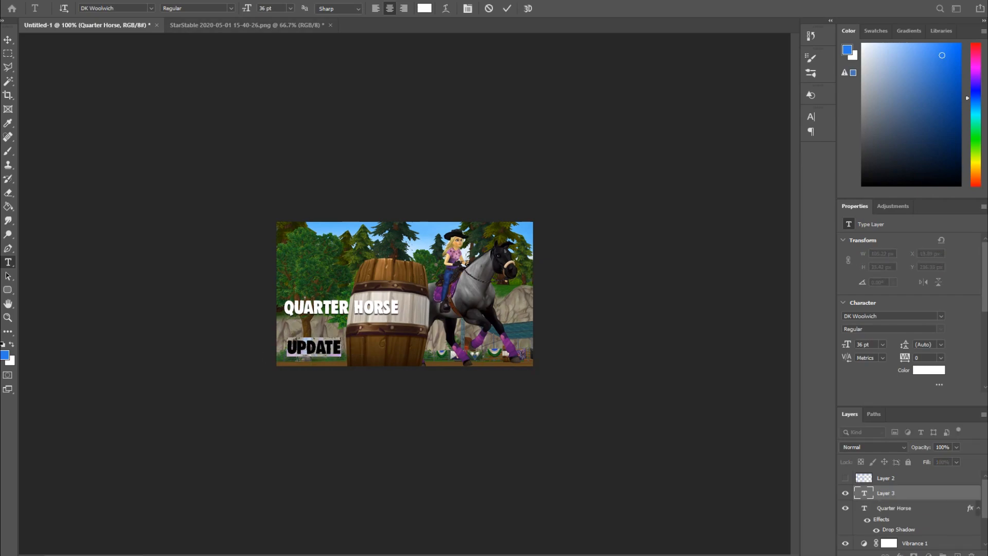
pyautogui.click(290, 8)
pyautogui.click(280, 135)
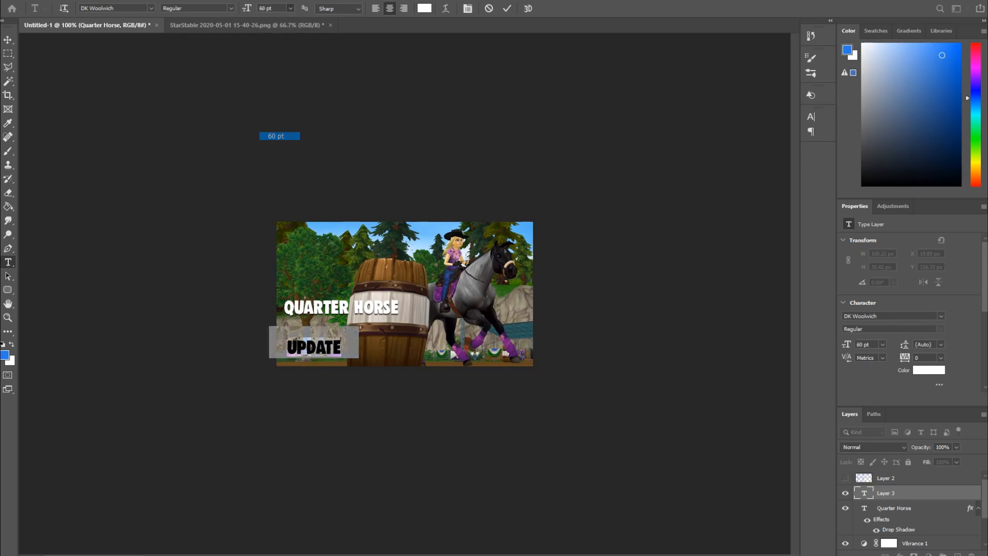
# - Position and enlarge the "UPDATE" text to about 79 pt at the lower left of the image
pyautogui.click(7, 40)
pyautogui.moveTo(350, 320); pyautogui.dragTo(411, 323)
pyautogui.hotkey('ctrl', 't')
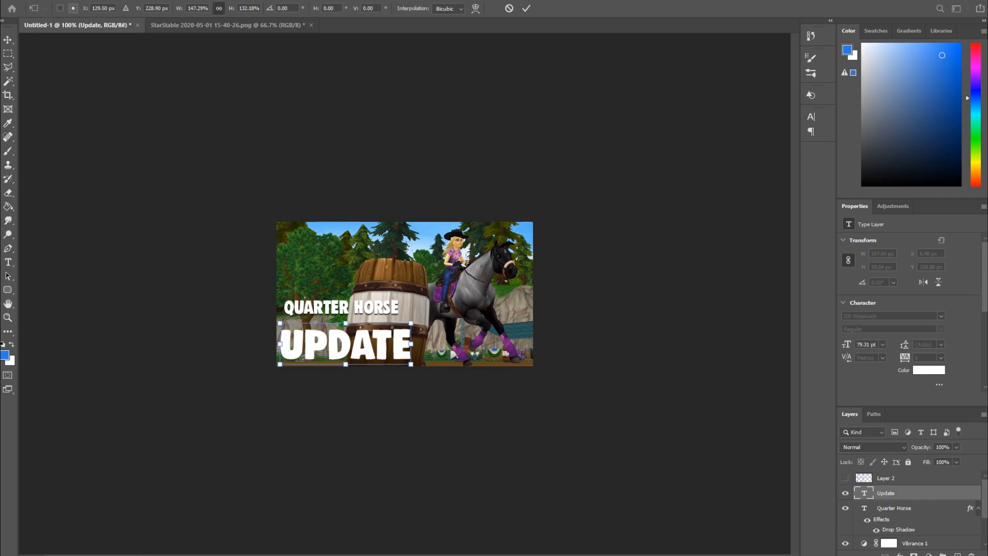
pyautogui.press('Return')
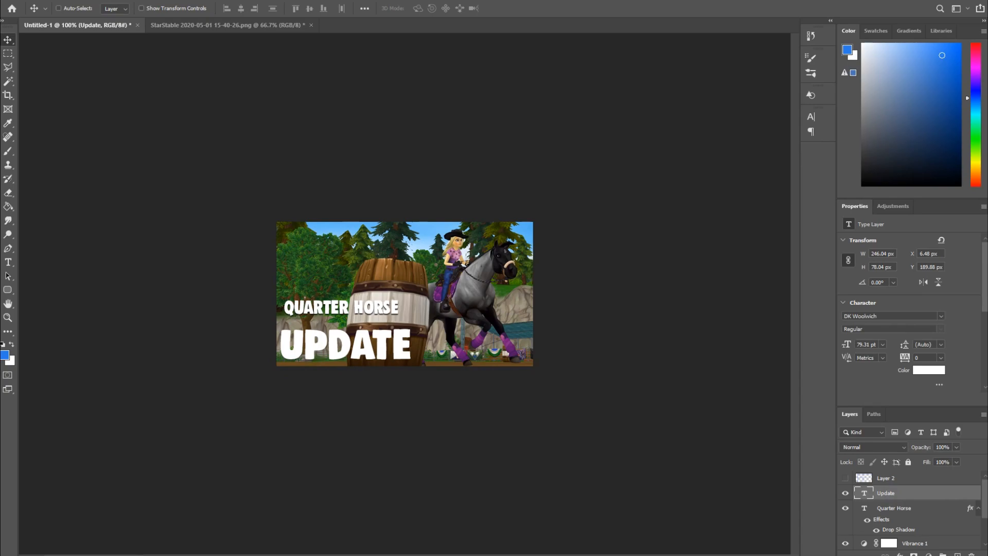
pyautogui.hotkey('ctrl', 't')
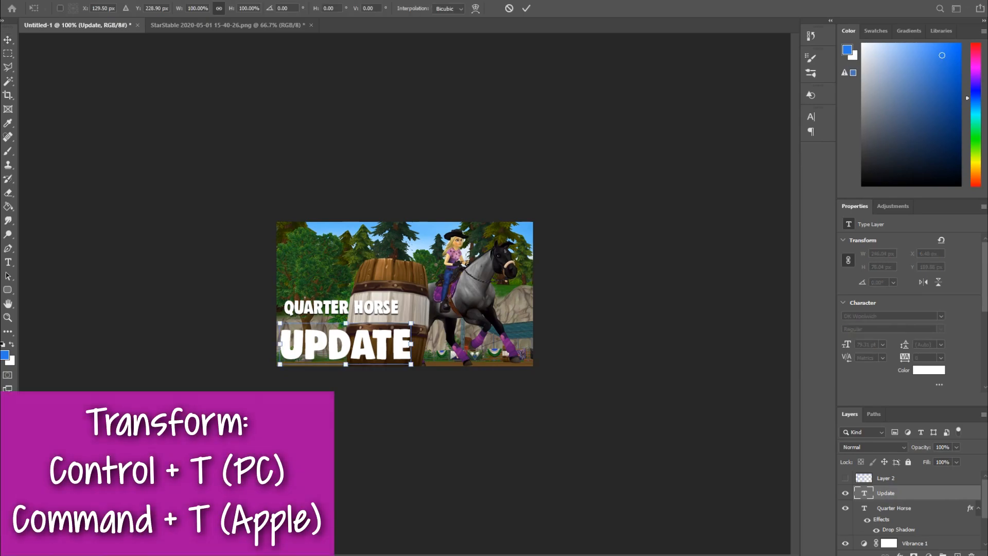
pyautogui.press('Return')
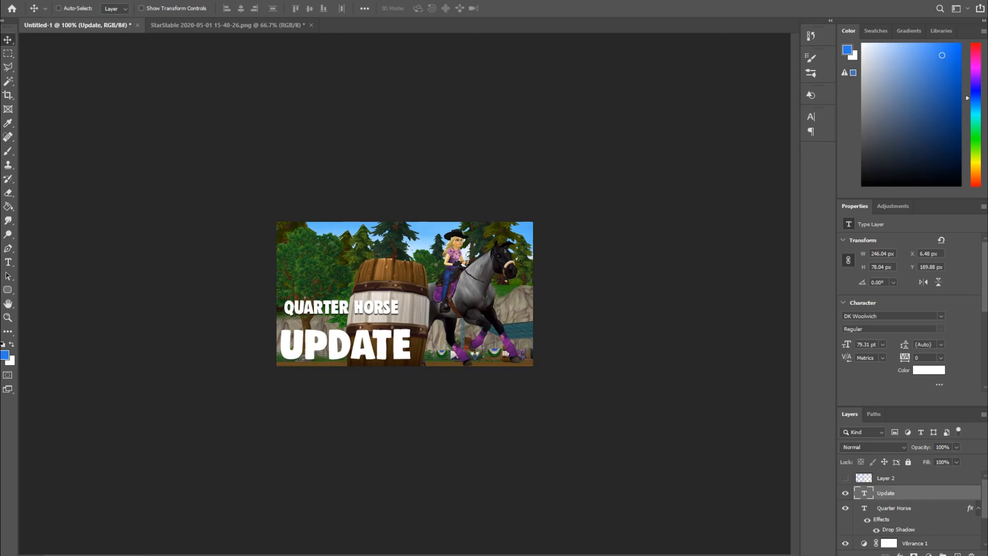
# - Apply a drop shadow to the "UPDATE" text layer as well
pyautogui.doubleClick(926, 493)
pyautogui.click(591, 378)
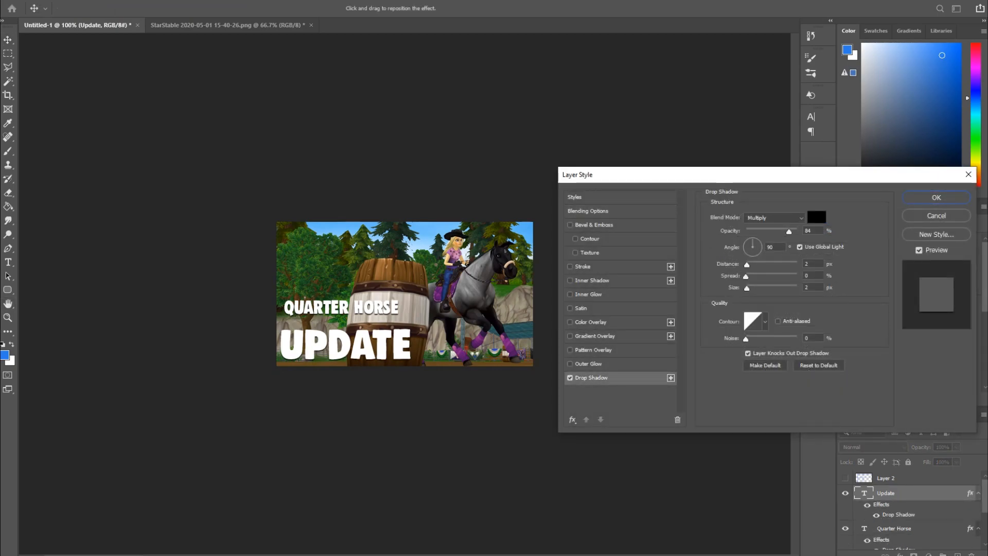
pyautogui.click(936, 197)
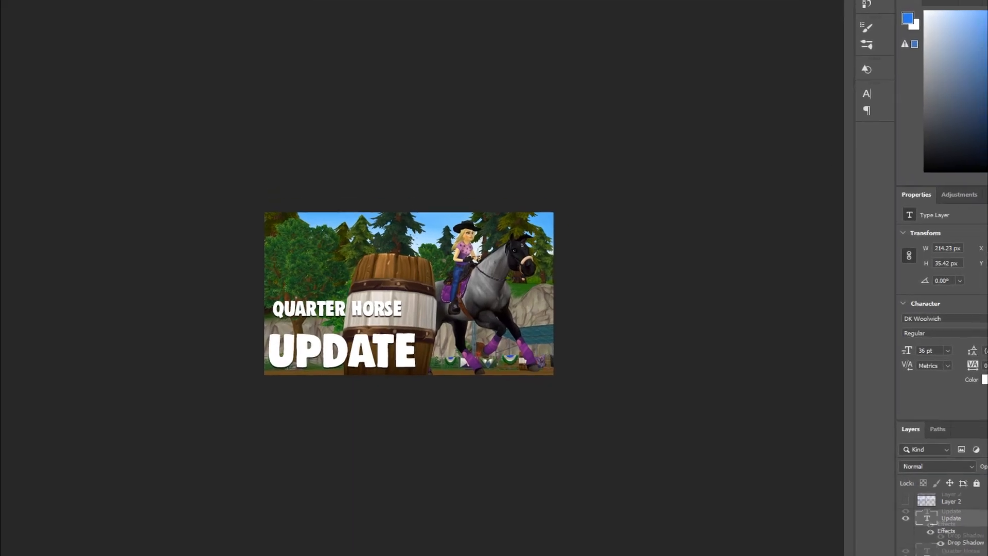
# - Move "Quarter Horse" down just above "UPDATE" and stretch it to about the same width
pyautogui.moveTo(354, 306); pyautogui.dragTo(350, 322)
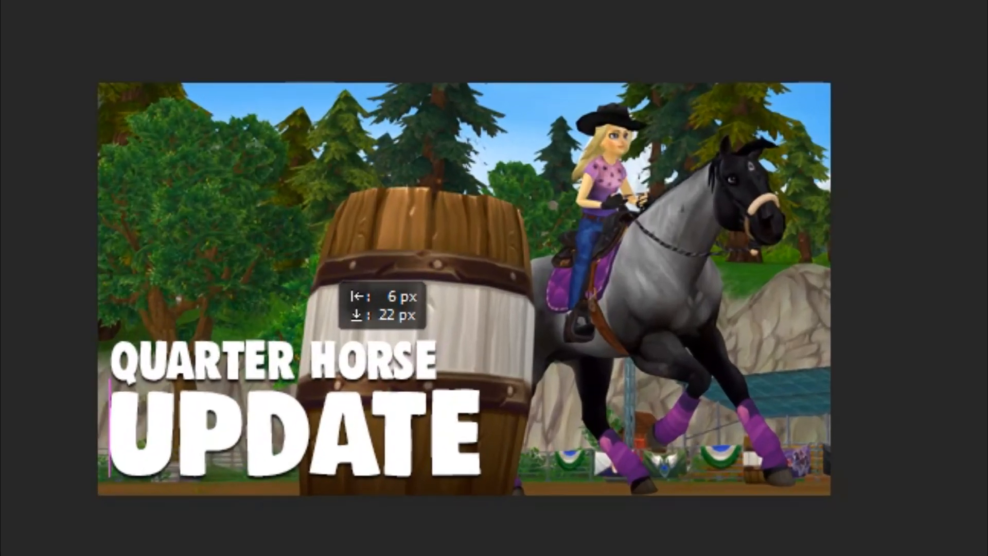
pyautogui.hotkey('ctrl', 't')
pyautogui.moveTo(439, 357); pyautogui.dragTo(484, 356)
pyautogui.press('Return')
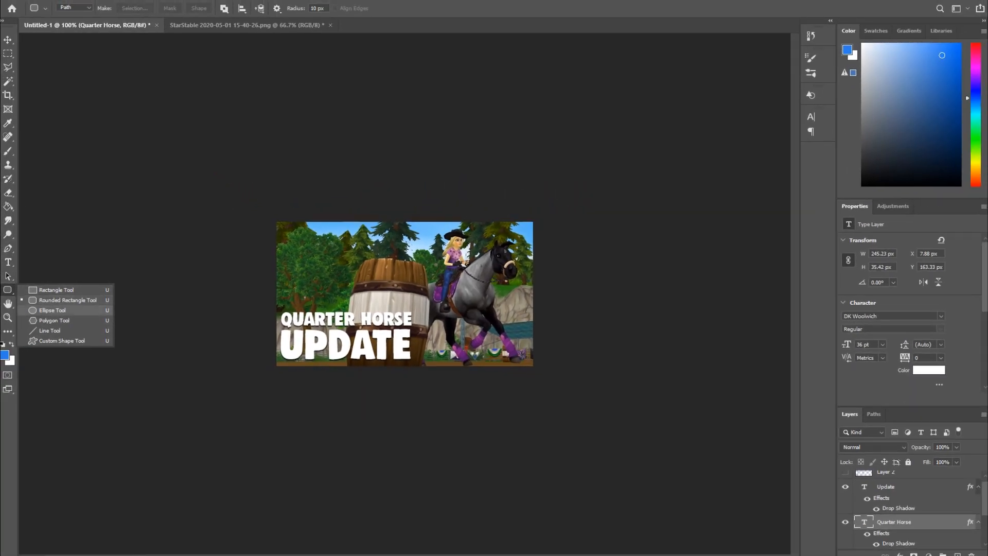
# - Create a new empty layer directly above the photo layer
pyautogui.click(52, 310)
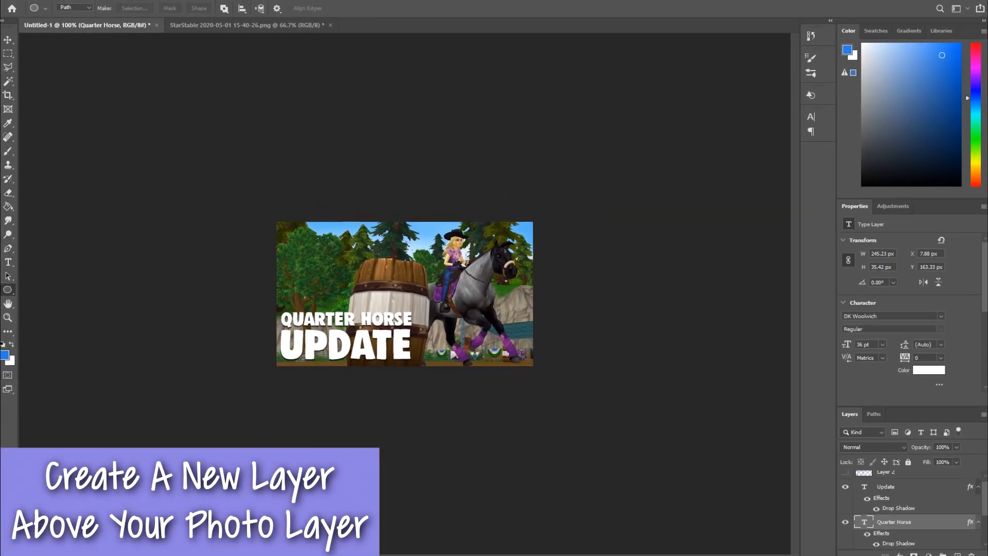
pyautogui.scroll(-4, 908, 520)
pyautogui.click(908, 527)
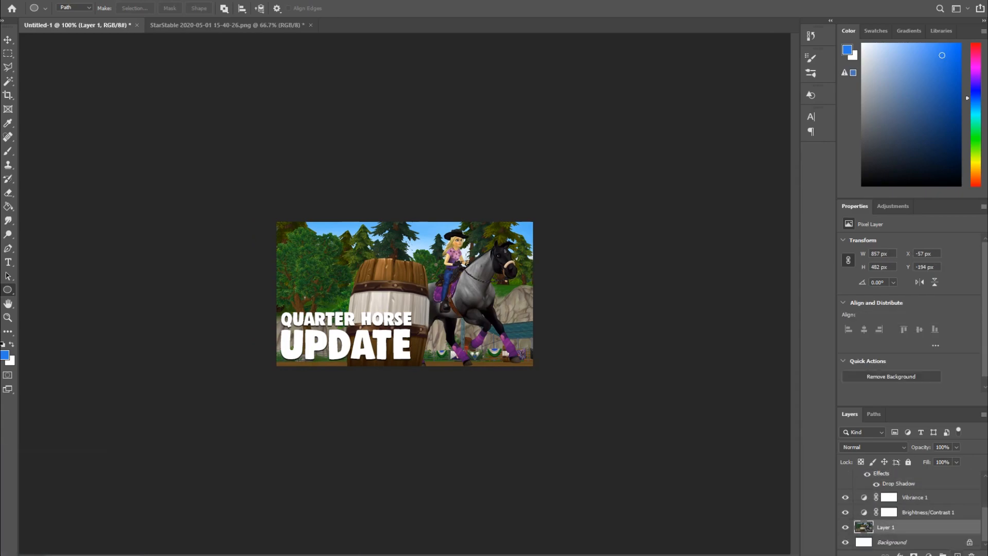
pyautogui.click(957, 554)
# - Draw an ellipse path about 297 x 244 px around the title and fill it with purple sampled from the image
pyautogui.moveTo(264, 274); pyautogui.dragTo(423, 403)
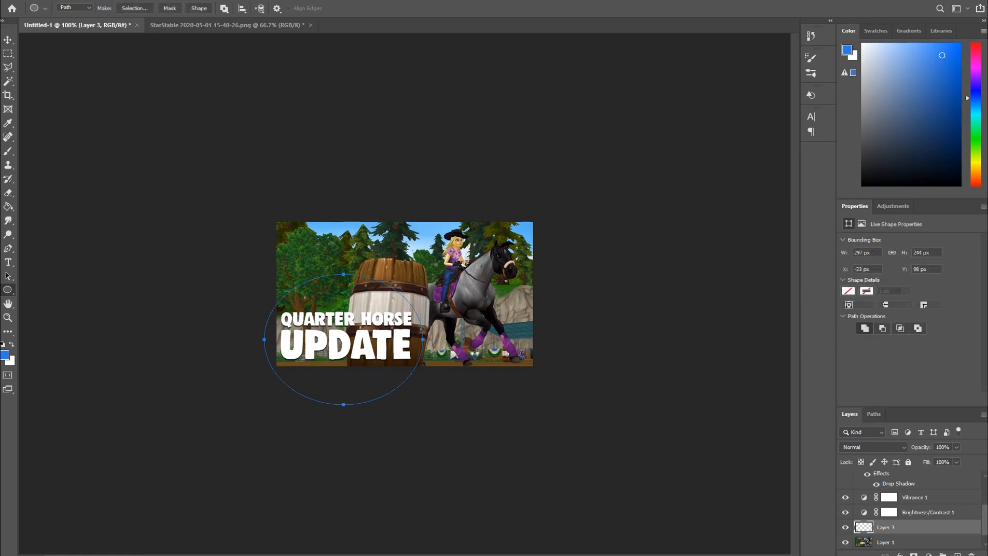
pyautogui.click(4, 355)
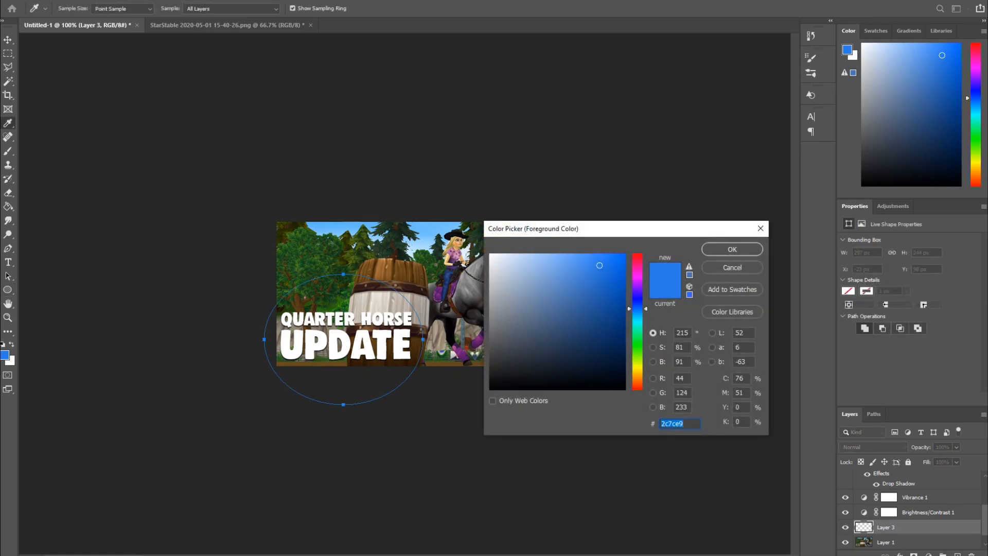
pyautogui.click(445, 293)
pyautogui.click(733, 249)
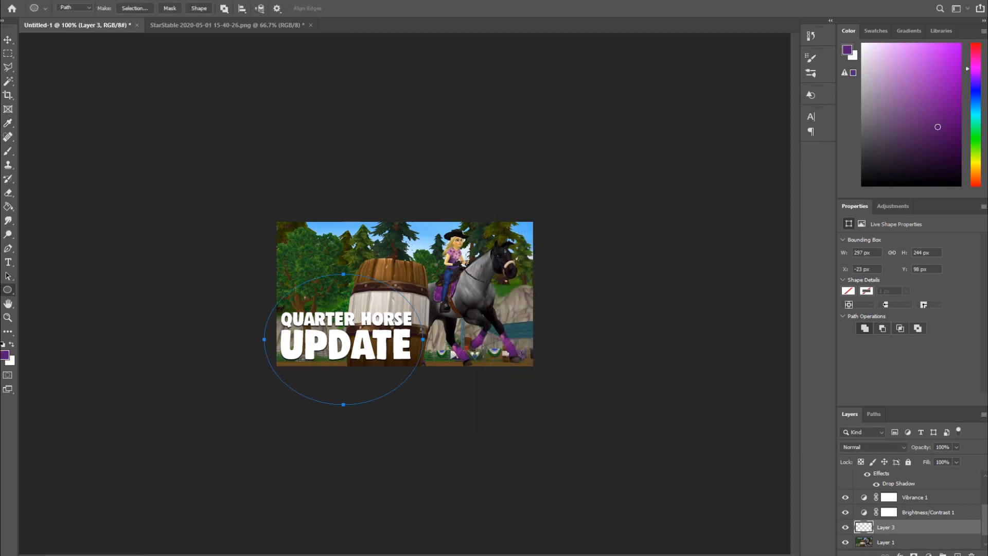
pyautogui.click(874, 414)
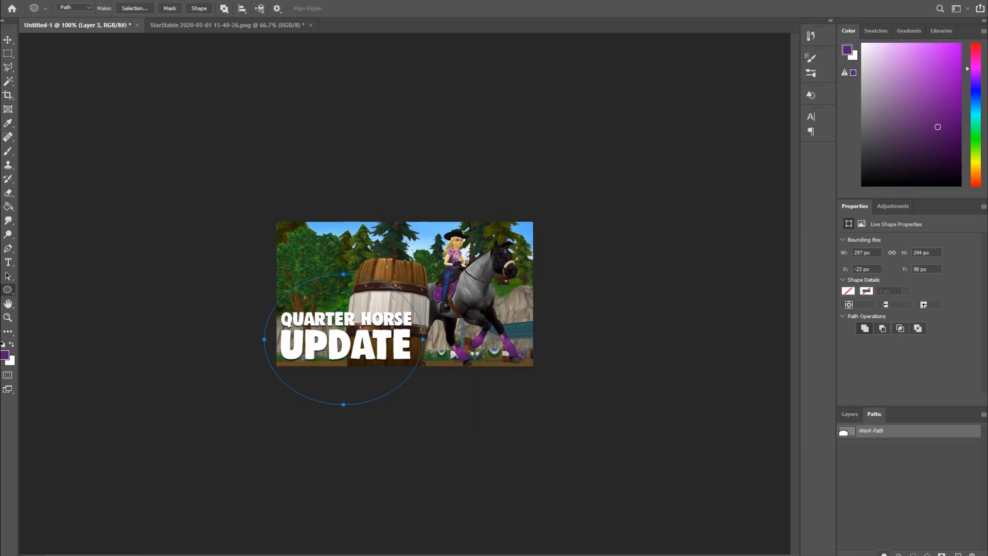
pyautogui.click(884, 555)
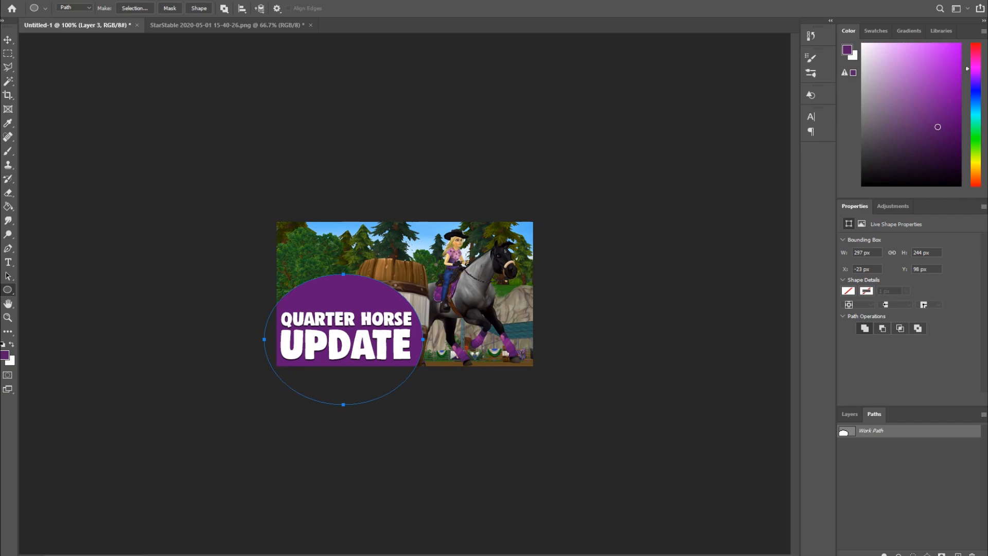
# - Reposition and stretch the purple ellipse so it covers the lower-left corner behind the title
pyautogui.press('v')
pyautogui.moveTo(354, 257); pyautogui.dragTo(355, 263)
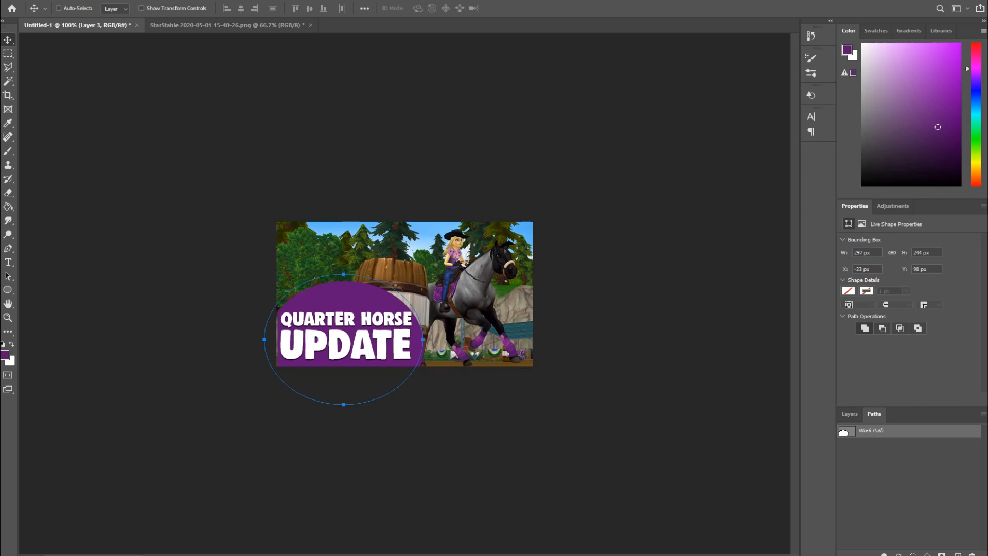
pyautogui.hotkey('ctrl', 't')
pyautogui.moveTo(423, 339); pyautogui.dragTo(431, 340)
pyautogui.press('Return')
pyautogui.press('Escape')
pyautogui.hotkey('ctrl', 't')
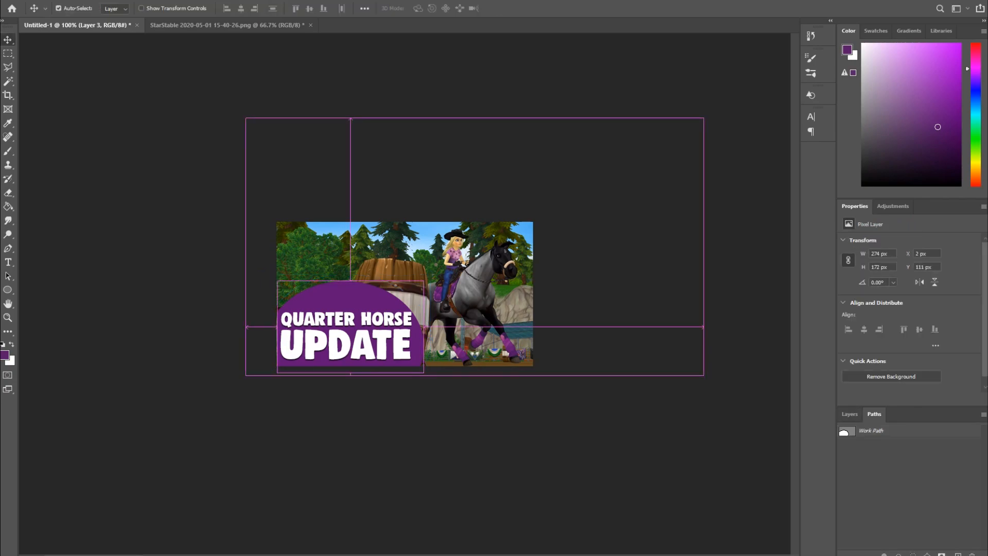
pyautogui.moveTo(425, 327); pyautogui.dragTo(436, 327)
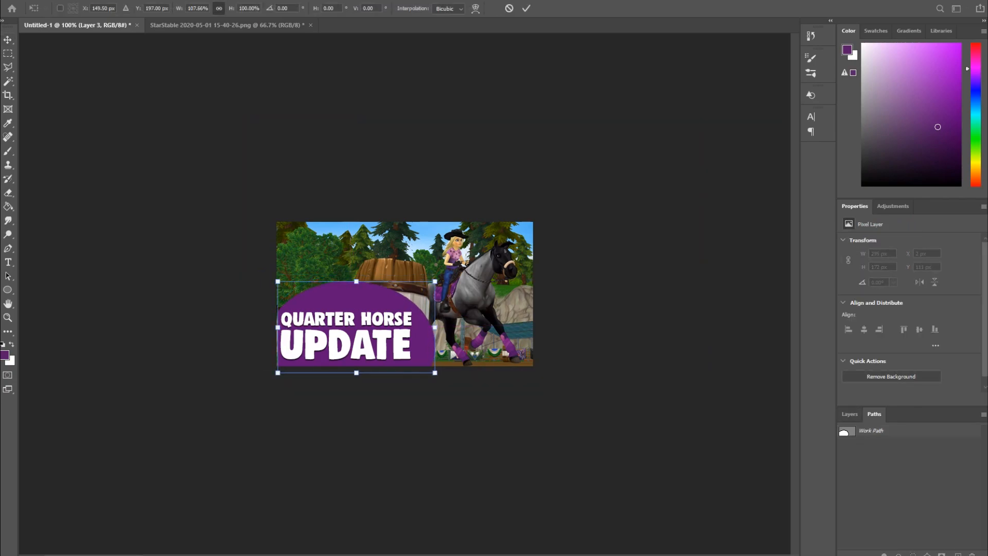
pyautogui.moveTo(277, 328); pyautogui.dragTo(268, 327)
pyautogui.moveTo(351, 282); pyautogui.dragTo(352, 290)
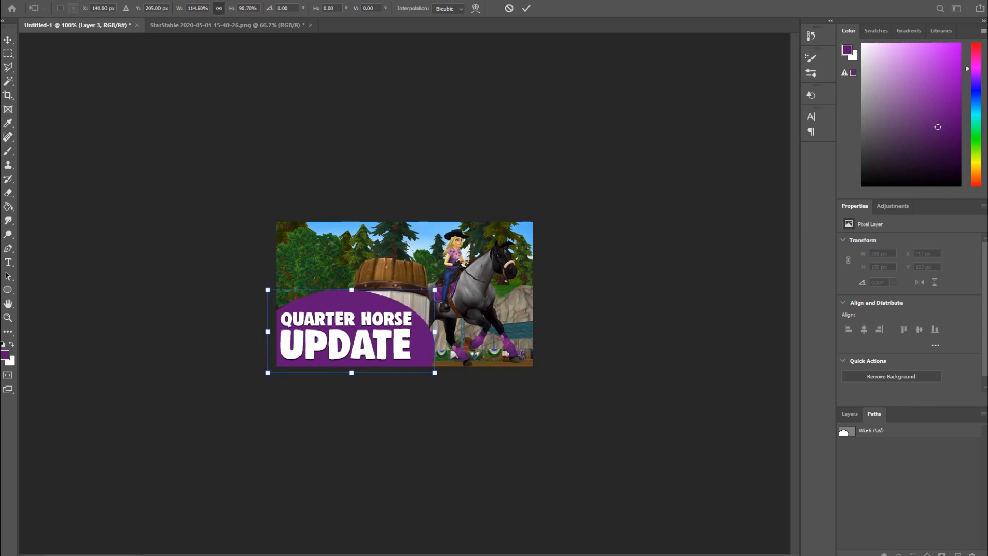
pyautogui.press('Return')
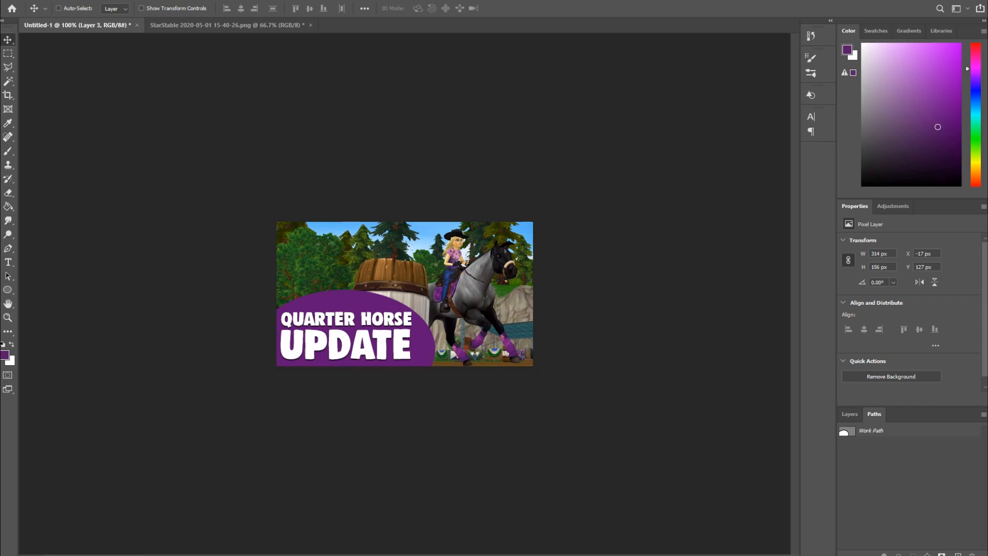
# - Lower the purple ellipse layer's opacity to 38% and compare it with the layer hidden and shown
pyautogui.press('F7')
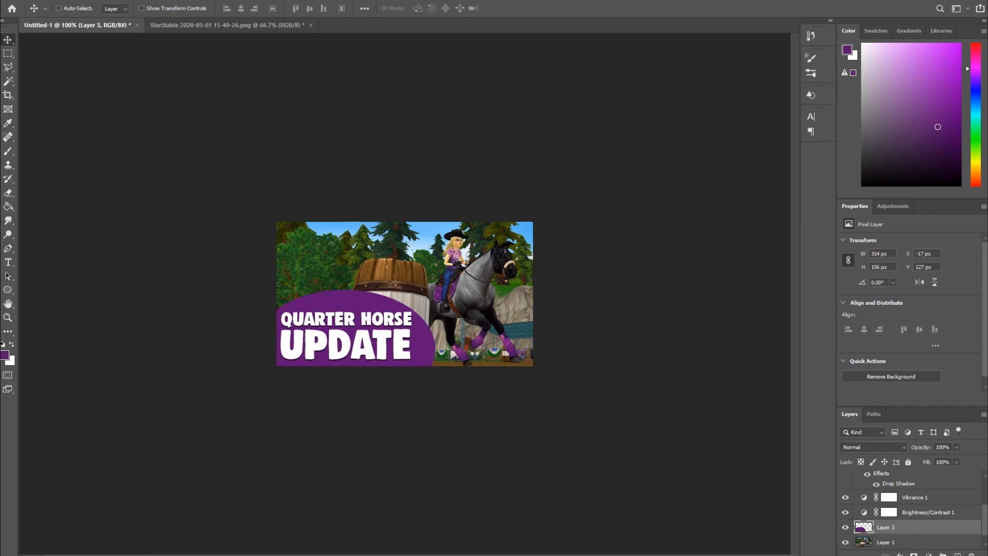
pyautogui.click(957, 447)
pyautogui.moveTo(959, 459); pyautogui.dragTo(938, 459)
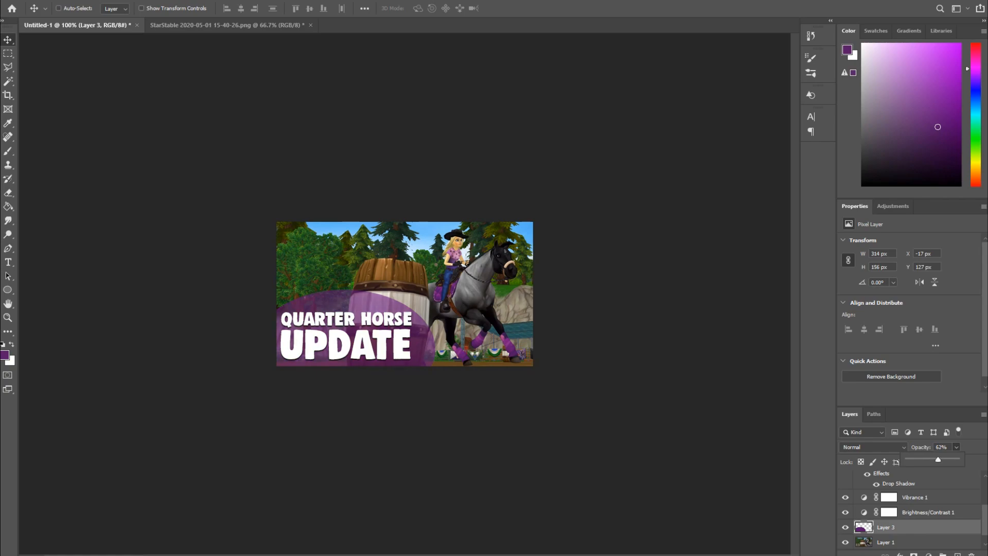
pyautogui.moveTo(938, 459); pyautogui.dragTo(926, 459)
pyautogui.click(845, 527)
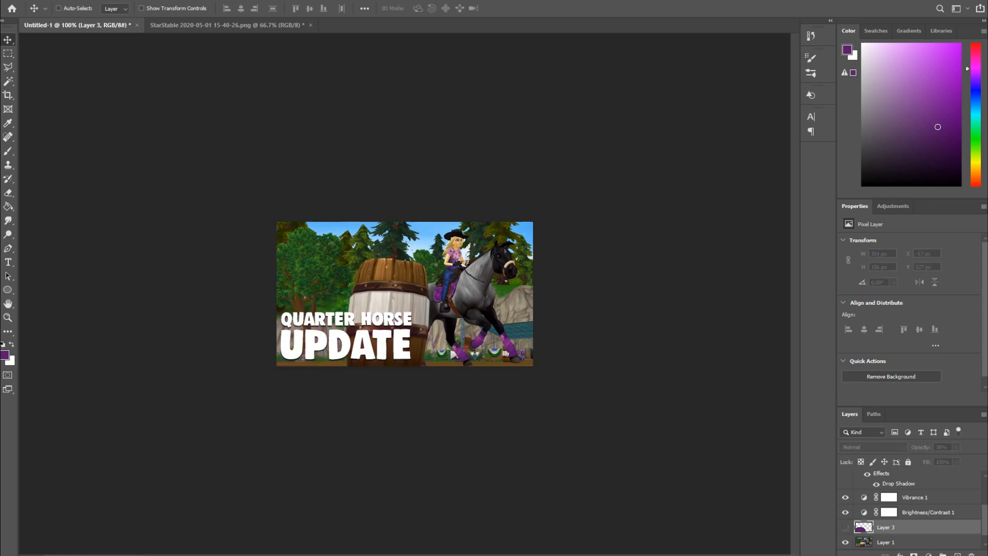
pyautogui.click(845, 527)
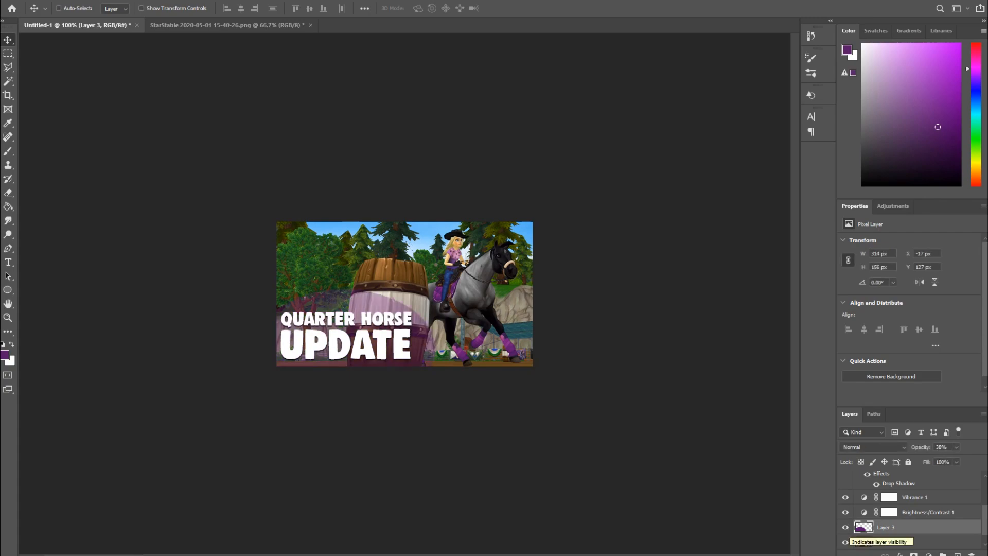
# - Hide the purple ellipse layer
pyautogui.click(844, 527)
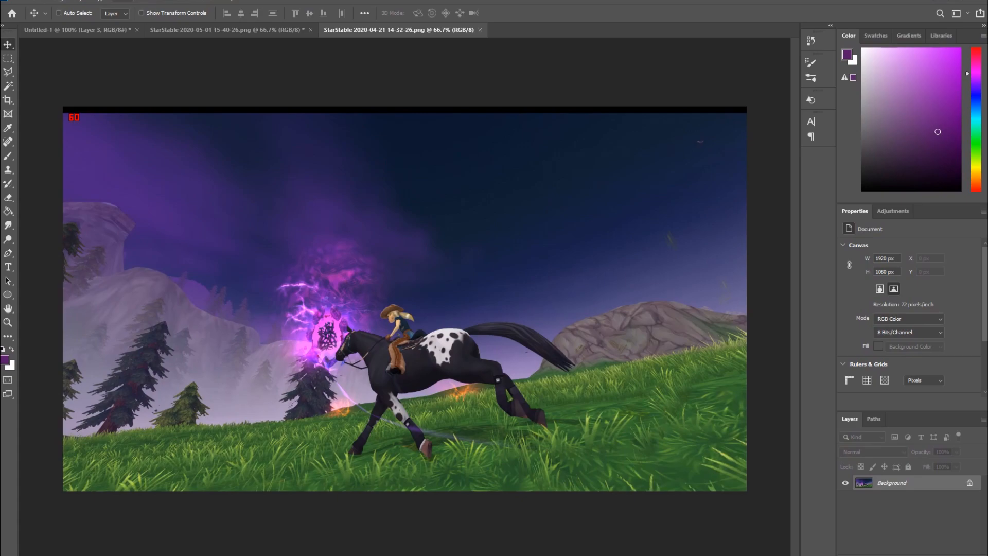
# - Apply the Topaz Clean 3 filter to the 2020-04-21 Star Stable screenshot and select the whole image
pyautogui.moveTo(170, 223)
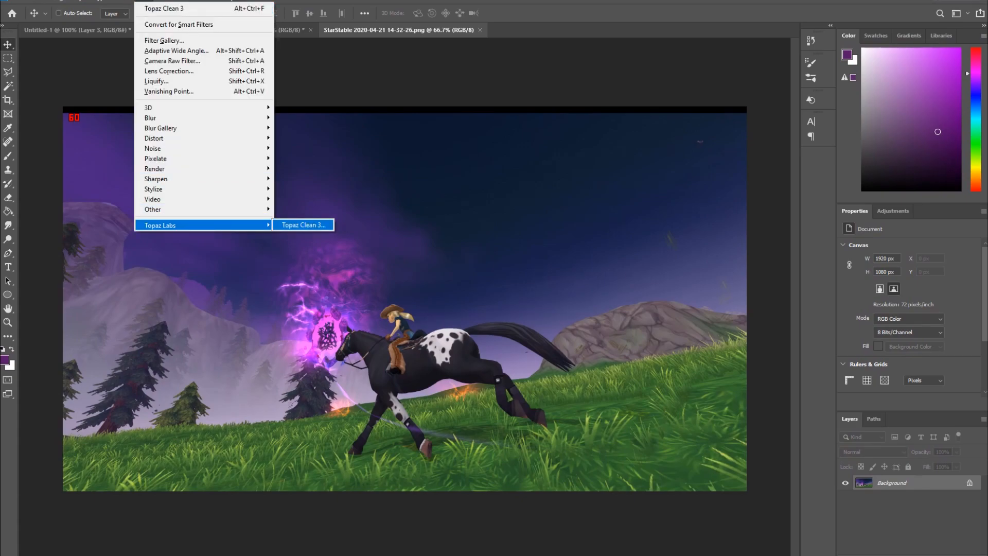
pyautogui.click(302, 225)
pyautogui.click(728, 418)
pyautogui.hotkey('ctrl', 'a')
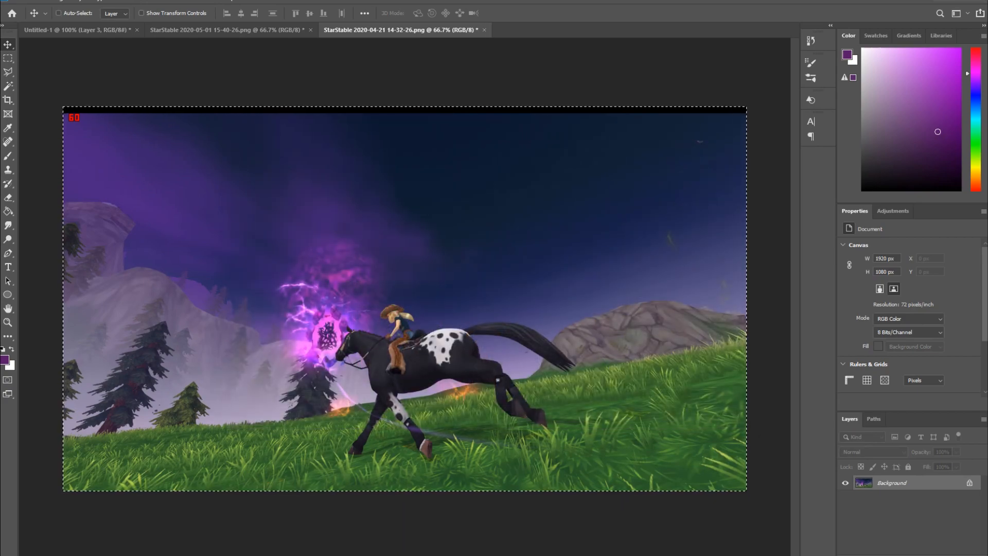
# - Switch back to the thumbnail document and close the Properties panel
pyautogui.click(77, 30)
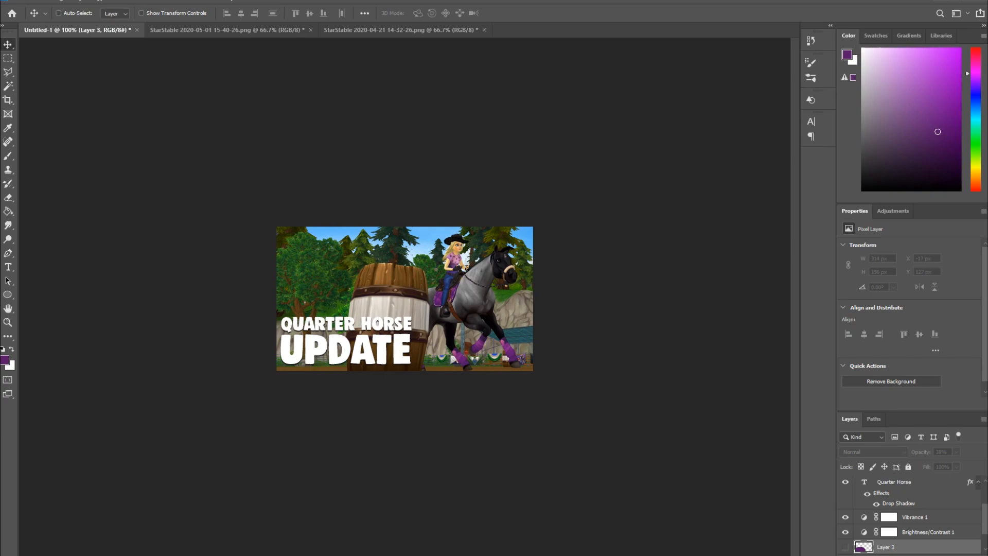
pyautogui.click(983, 210)
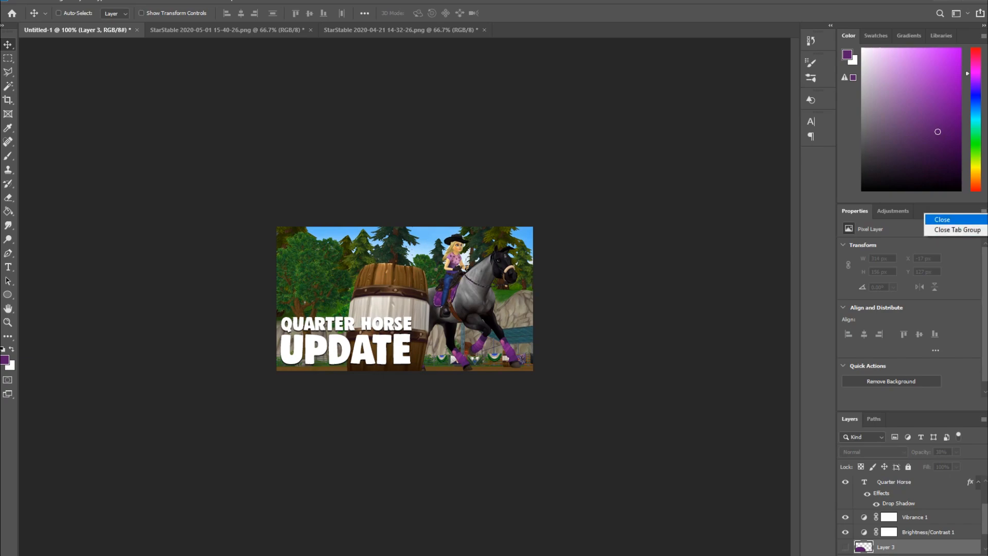
pyautogui.click(949, 229)
# - Paste the new screenshot as a layer above the original photo layer and shift it into place
pyautogui.click(902, 406)
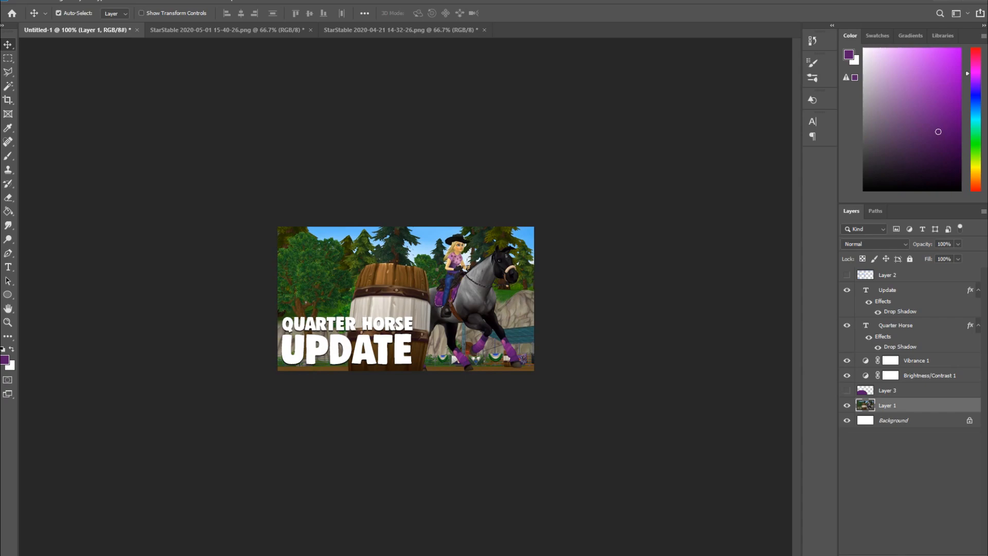
pyautogui.hotkey('ctrl', 'v')
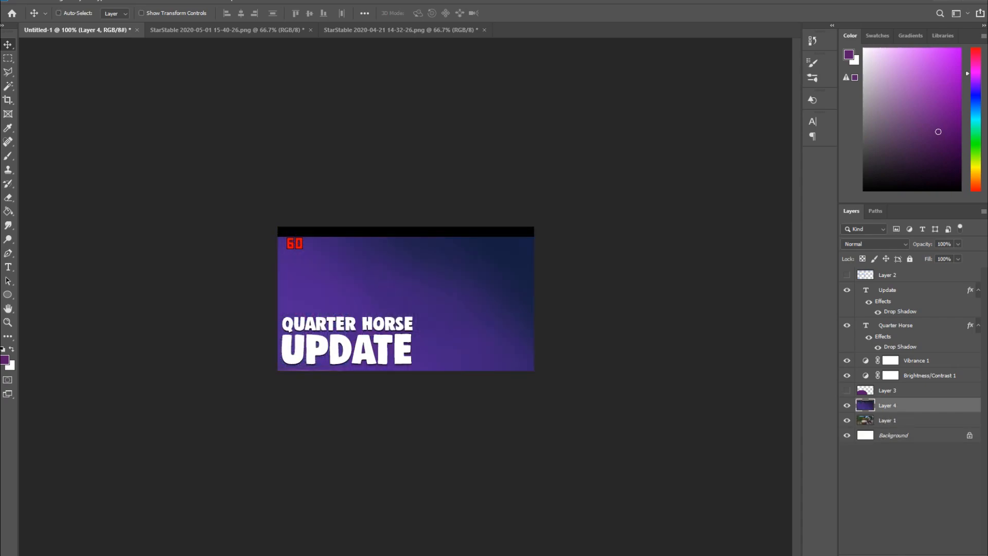
pyautogui.moveTo(507, 333); pyautogui.dragTo(543, 323)
pyautogui.moveTo(541, 287)
pyautogui.mouseDown()
pyautogui.moveTo(558, 279)
pyautogui.moveTo(552, 290)
pyautogui.mouseUp()
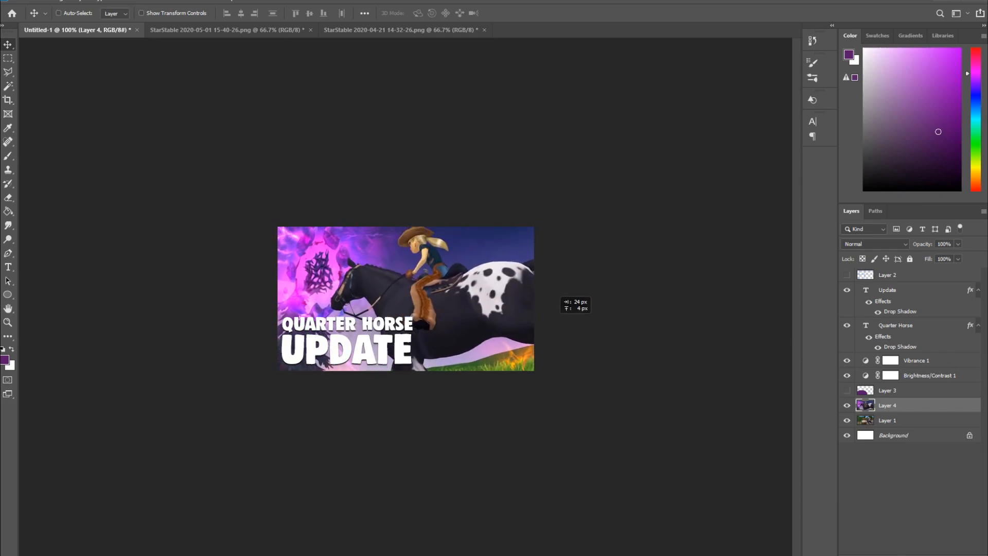
# - Scale the pasted screenshot to about 83% and position it so the rider and portal fill the canvas
pyautogui.hotkey('ctrl', 't')
pyautogui.moveTo(443, 228); pyautogui.dragTo(471, 263)
pyautogui.moveTo(468, 511); pyautogui.dragTo(468, 413)
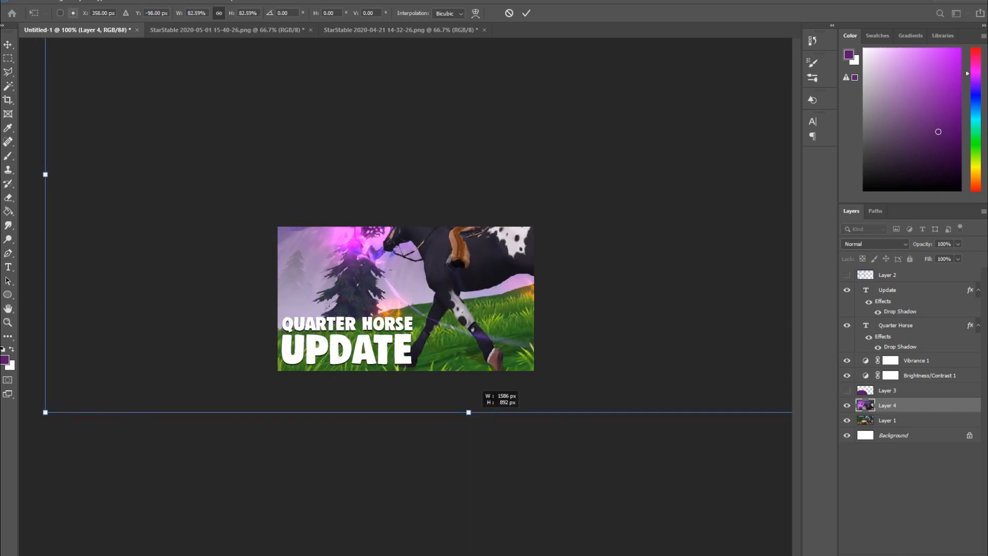
pyautogui.moveTo(469, 336); pyautogui.dragTo(470, 383)
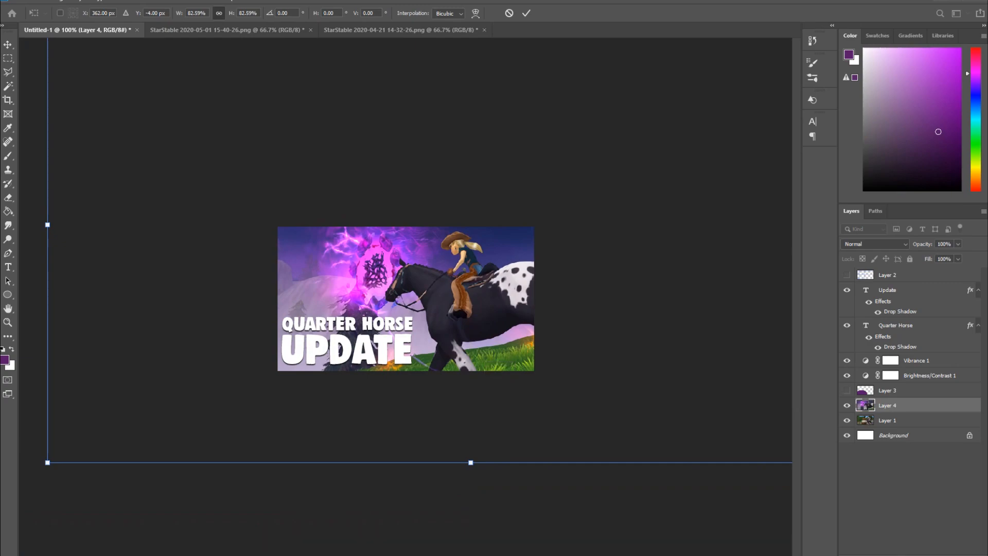
pyautogui.press('Return')
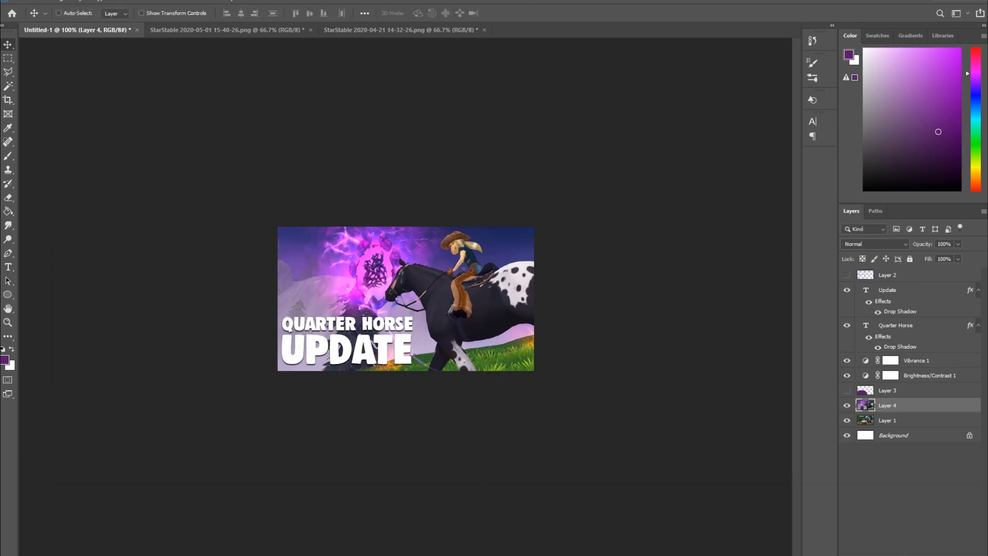
# - Change the top title line's text to Soul Riding
pyautogui.doubleClick(866, 326)
pyautogui.write('Siy')
pyautogui.press('BackSpace')
pyautogui.press('BackSpace')
pyautogui.write('oul')
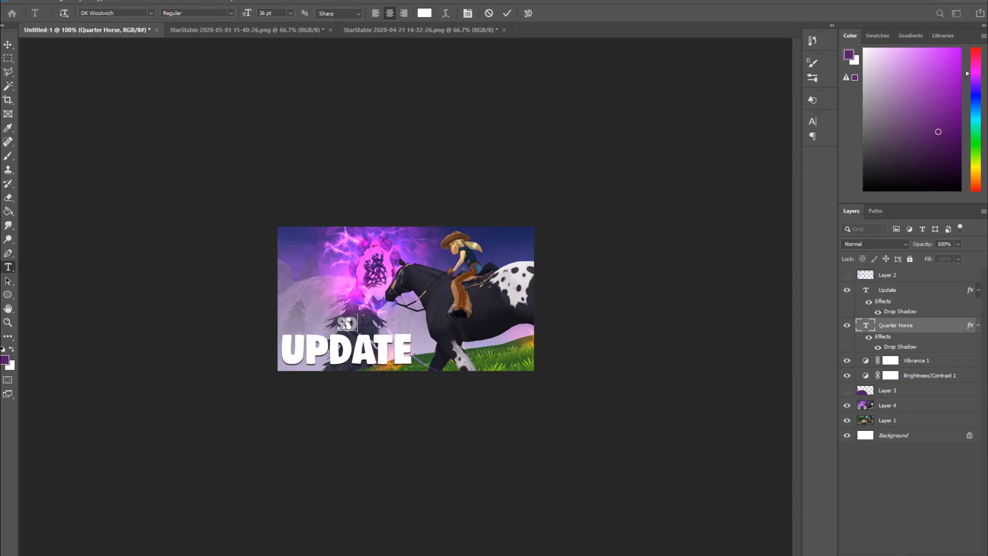
pyautogui.write(' Riding')
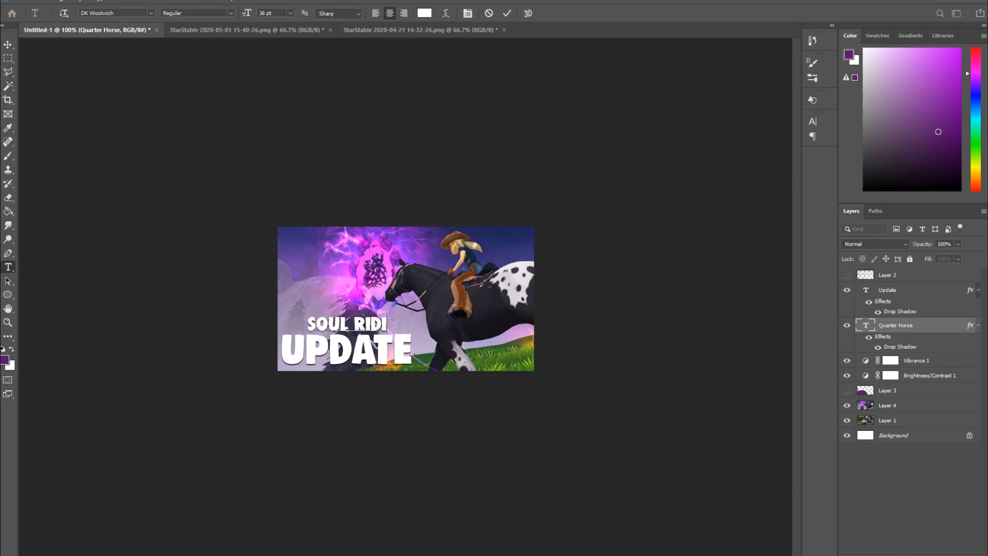
# - Change the second title line's text to Missions and commit the edit
pyautogui.doubleClick(865, 291)
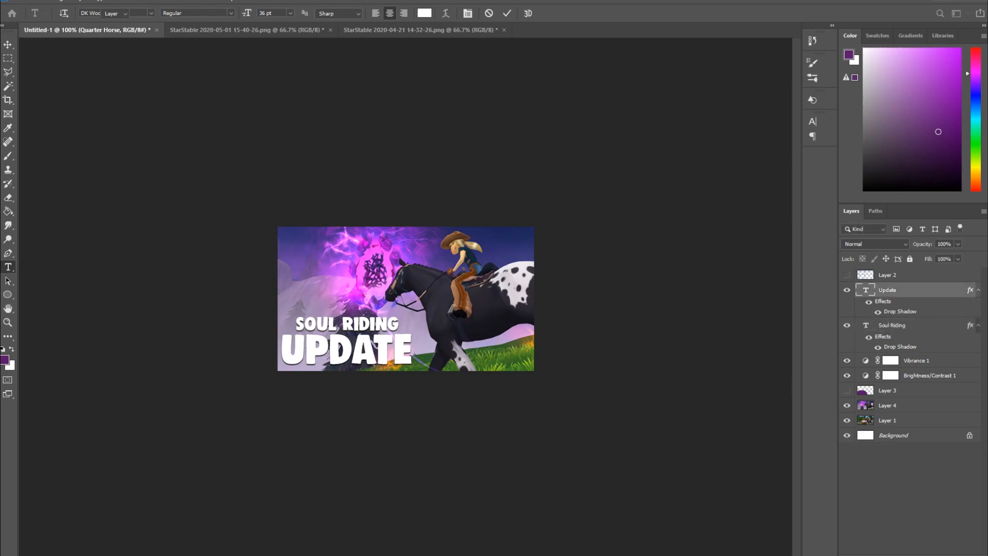
pyautogui.write('Missions')
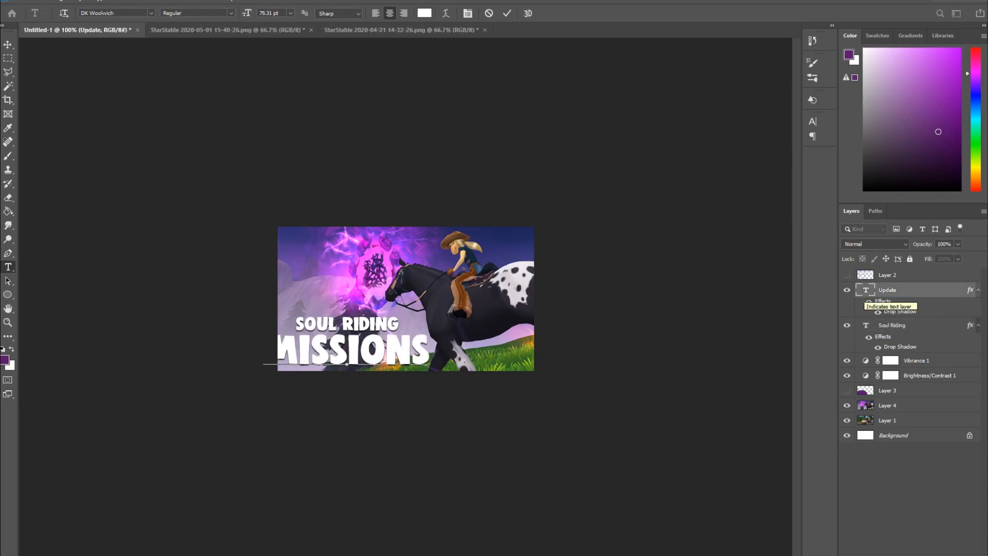
pyautogui.click(812, 121)
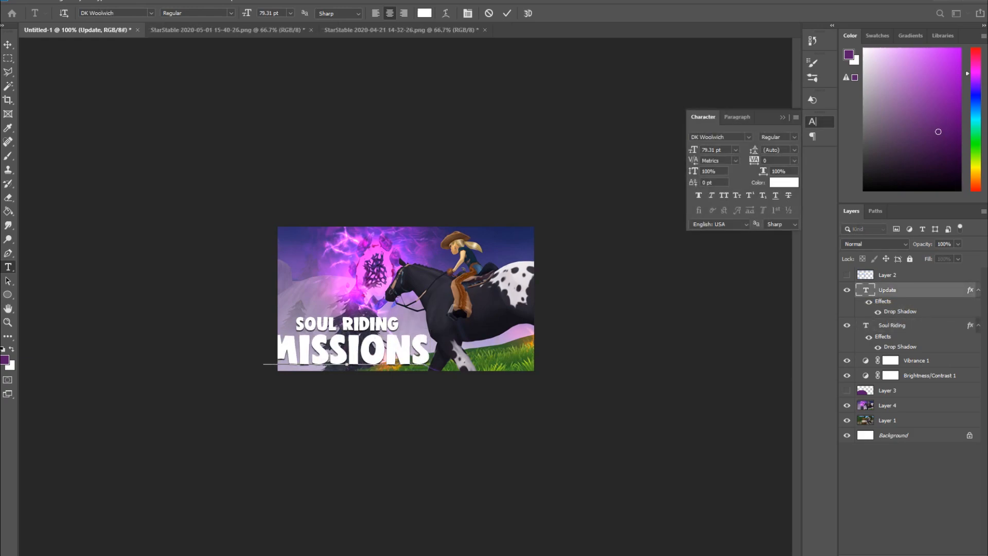
pyautogui.hotkey('ctrl', 'Return')
pyautogui.press('v')
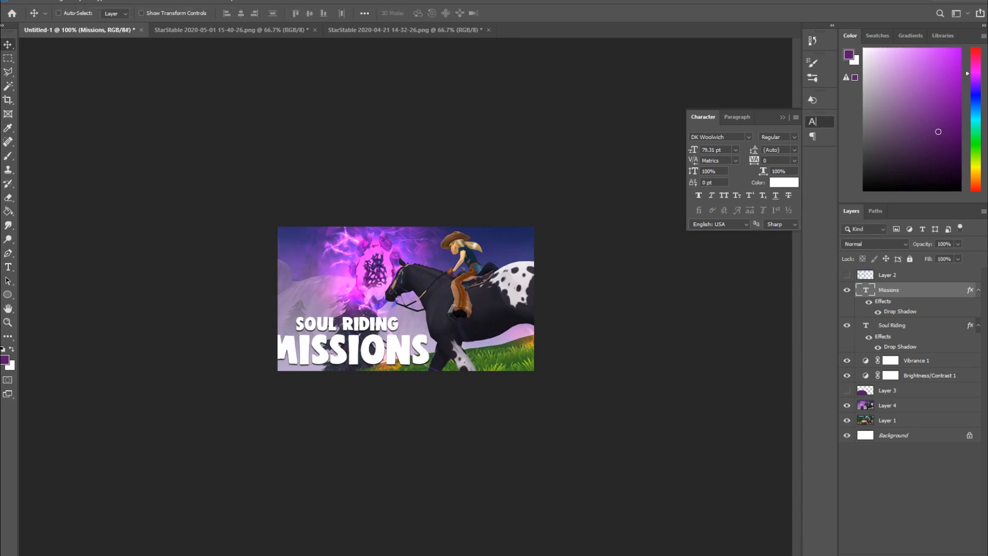
# - Squeeze the Missions text horizontally to about 269 px wide so it fits inside the canvas
pyautogui.hotkey('ctrl', 't')
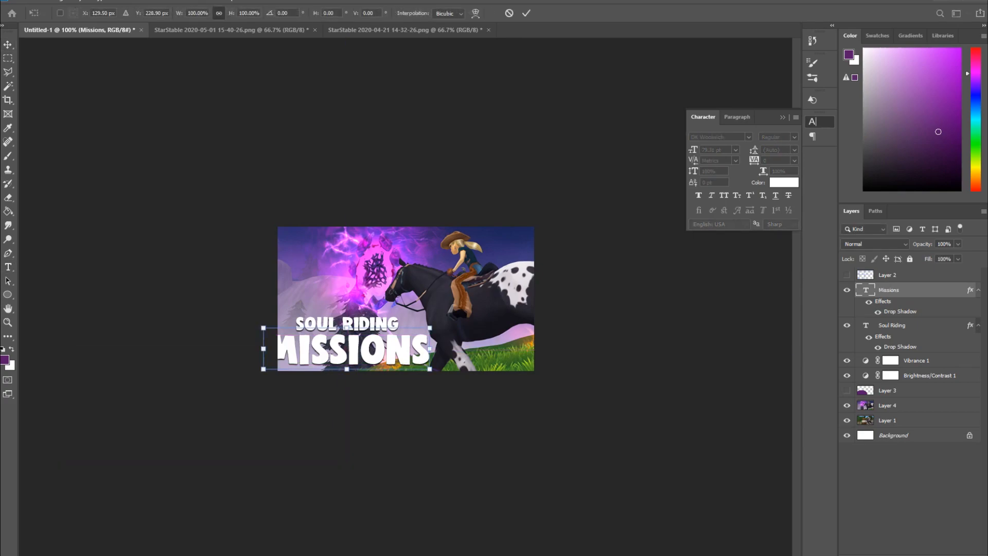
pyautogui.moveTo(264, 349); pyautogui.dragTo(278, 348)
pyautogui.moveTo(430, 348); pyautogui.dragTo(422, 348)
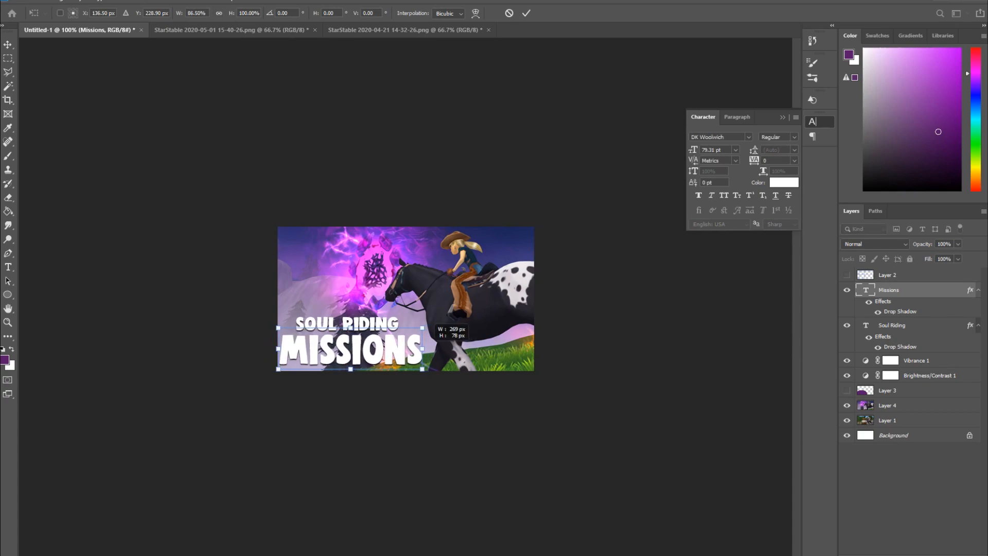
pyautogui.press('Return')
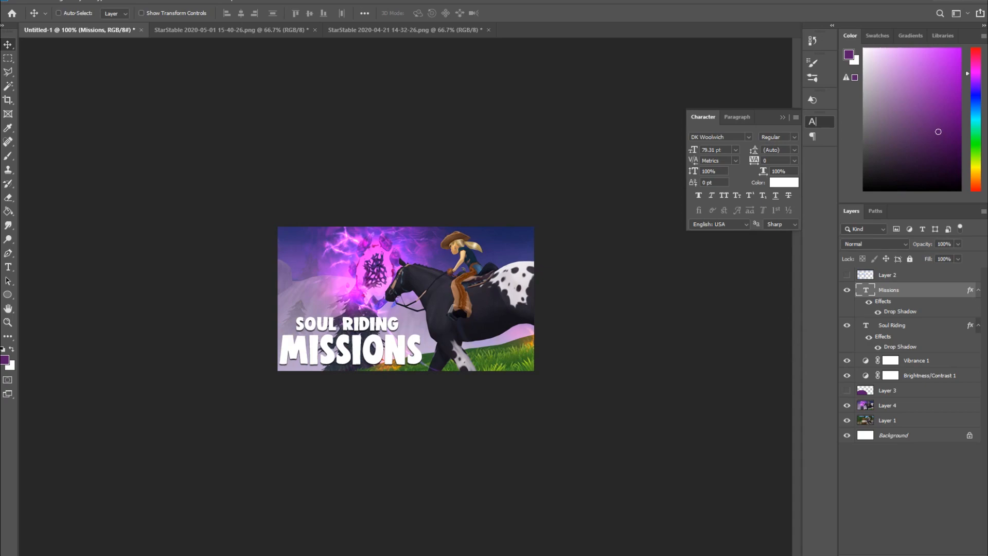
# - Stretch the Soul Riding text to about 123% width so it spans the Missions line
pyautogui.doubleClick(866, 325)
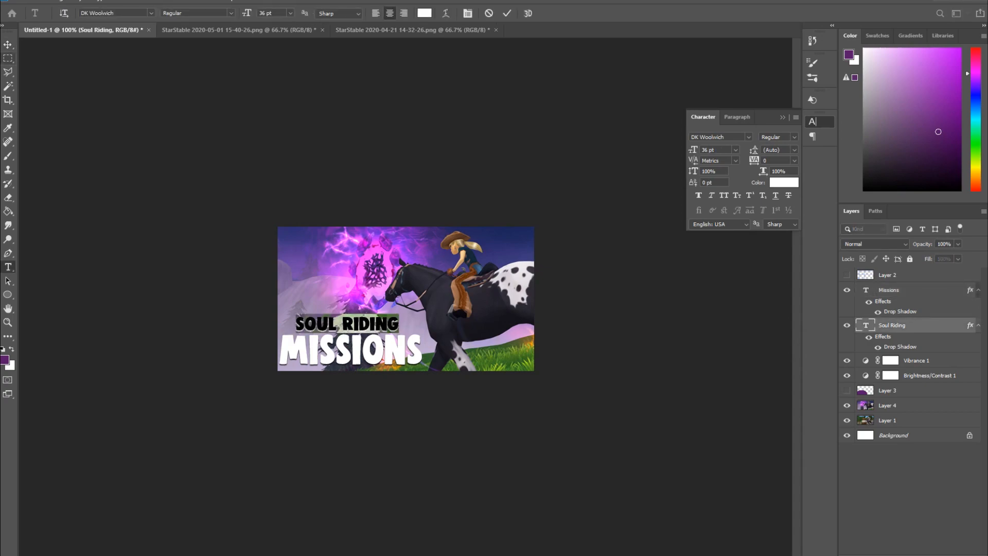
pyautogui.click(7, 45)
pyautogui.hotkey('ctrl', 't')
pyautogui.moveTo(398, 323); pyautogui.dragTo(414, 323)
pyautogui.moveTo(296, 323); pyautogui.dragTo(284, 323)
pyautogui.moveTo(415, 314); pyautogui.dragTo(412, 315)
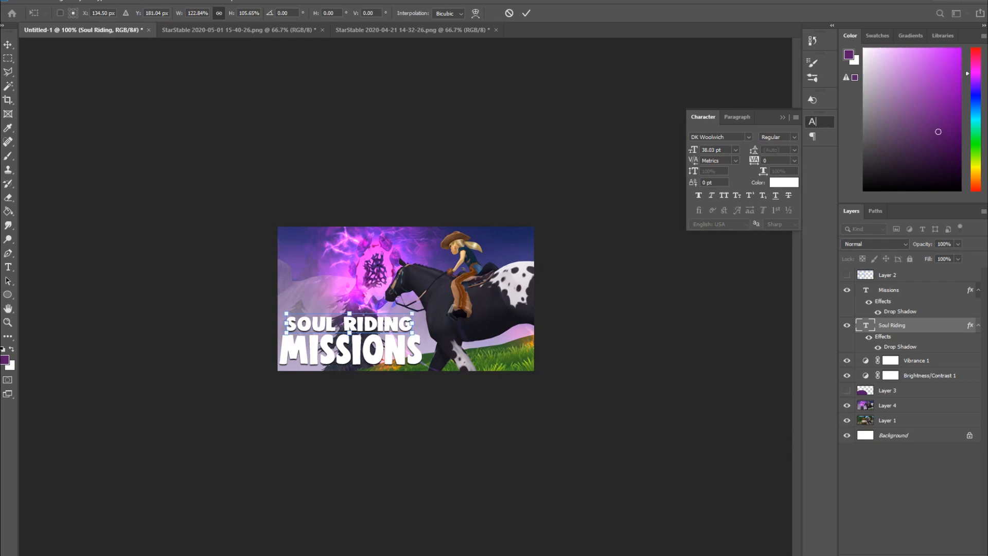
pyautogui.press('Return')
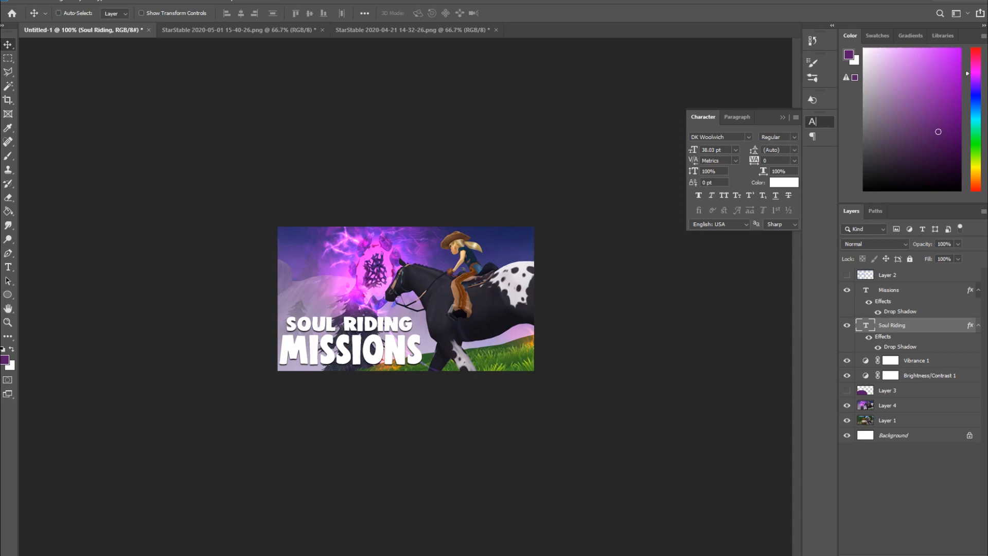
# - Show and hide the purple ellipse layer to compare the thumbnail with and without it
pyautogui.click(846, 390)
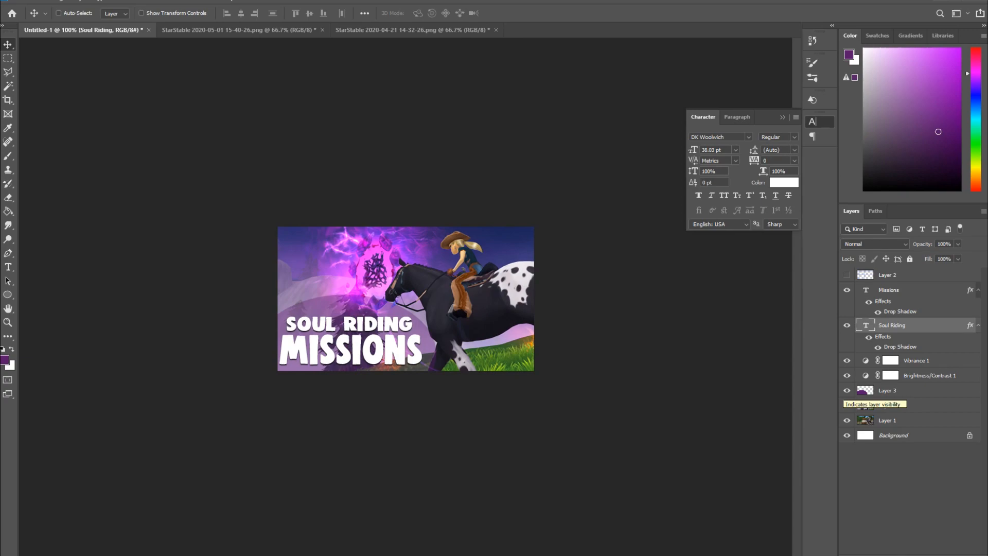
pyautogui.click(846, 390)
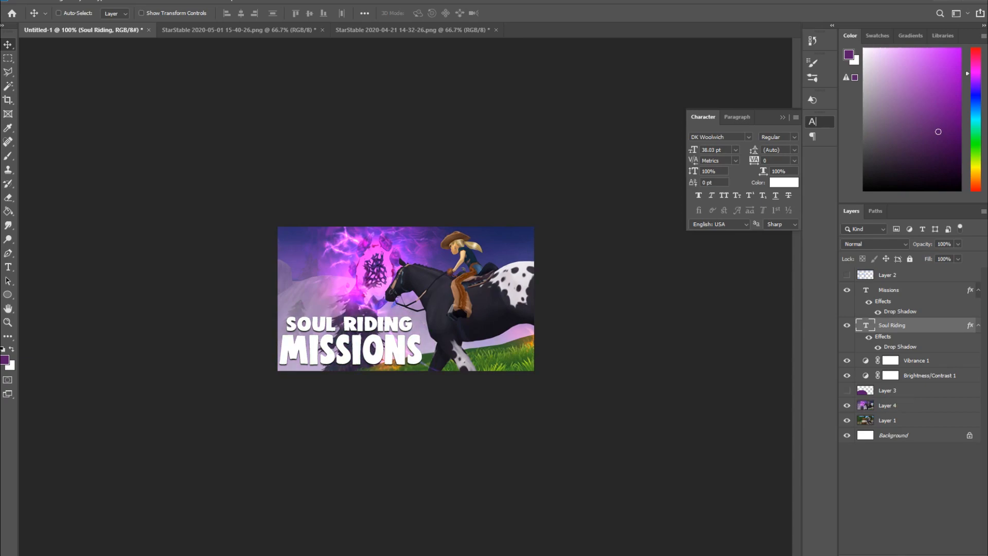